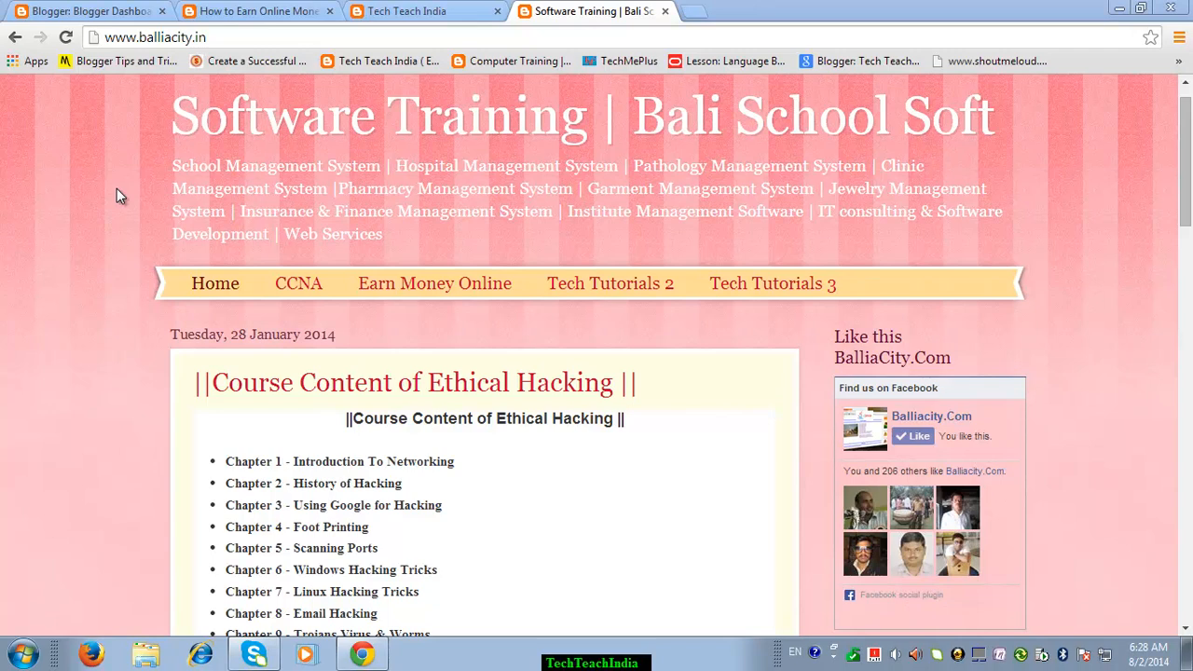
Step: Compare the page menus on the Tech Teach India and balliacity.in blogs with the How to Earn Online Money blog
left_click(456, 17)
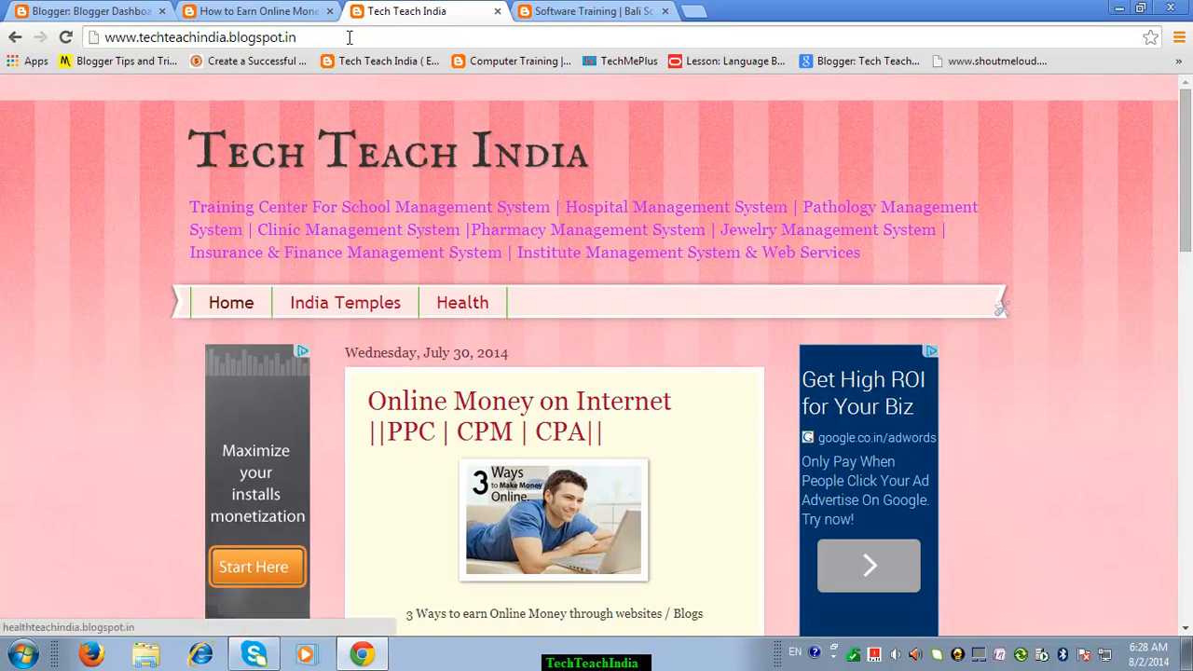
left_click(597, 17)
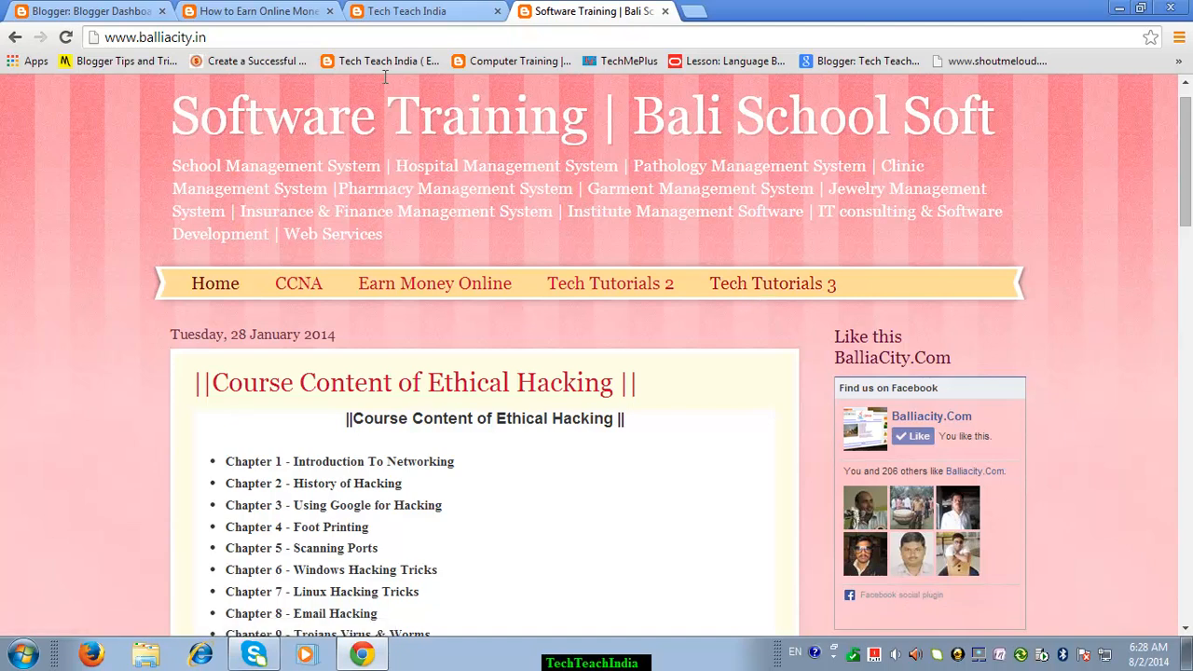
left_click(418, 11)
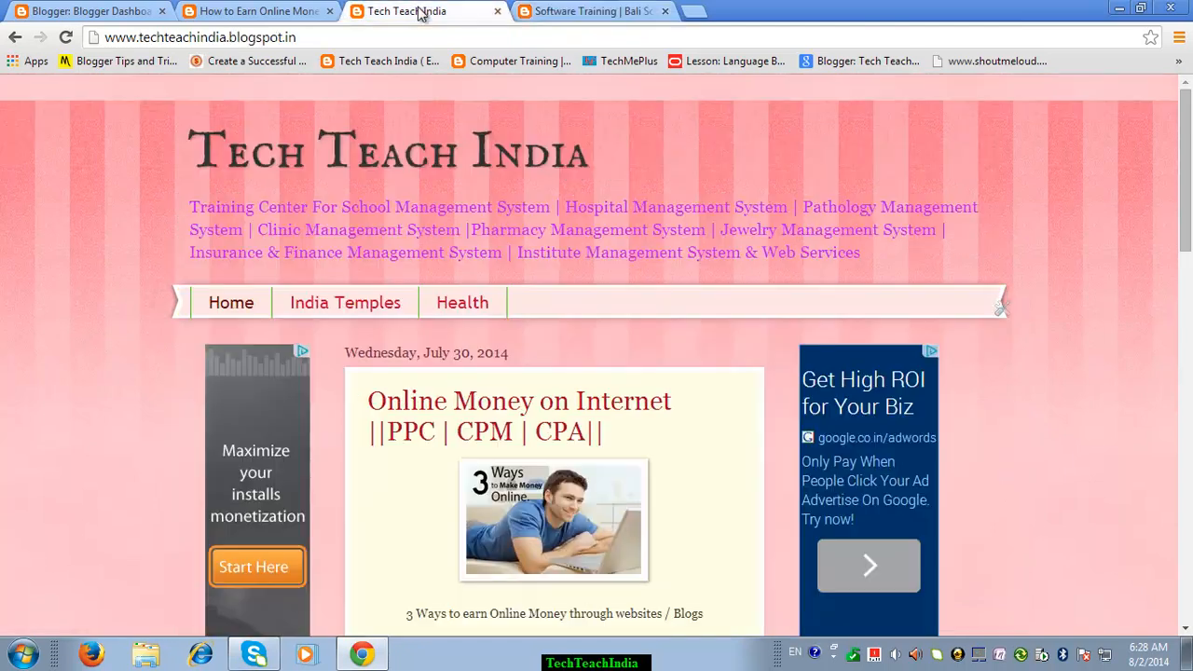
left_click(282, 13)
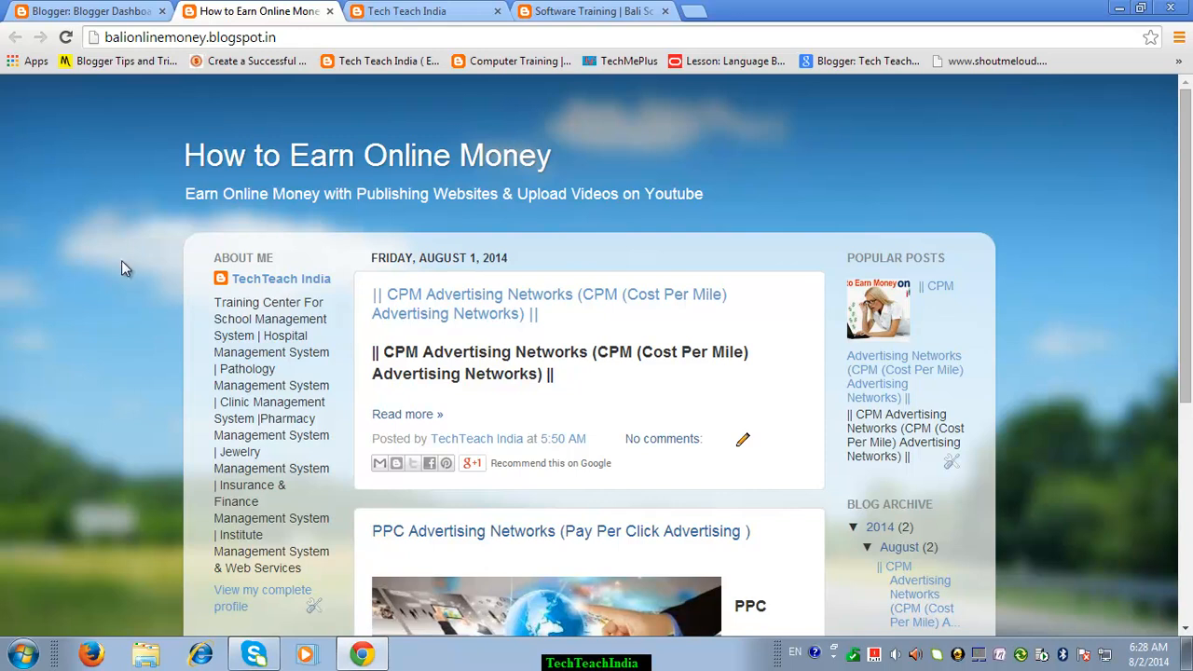
Step: Open the layout of the How to Earn Online Money blog from the Blogger dashboard
left_click(109, 14)
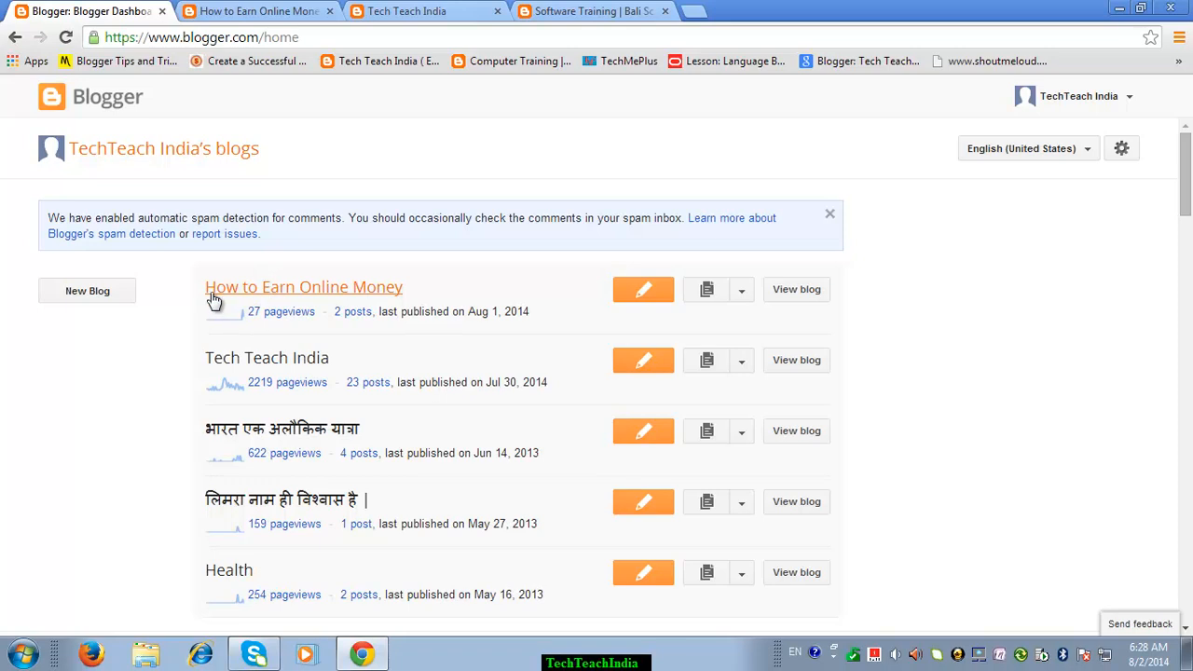
left_click(355, 293)
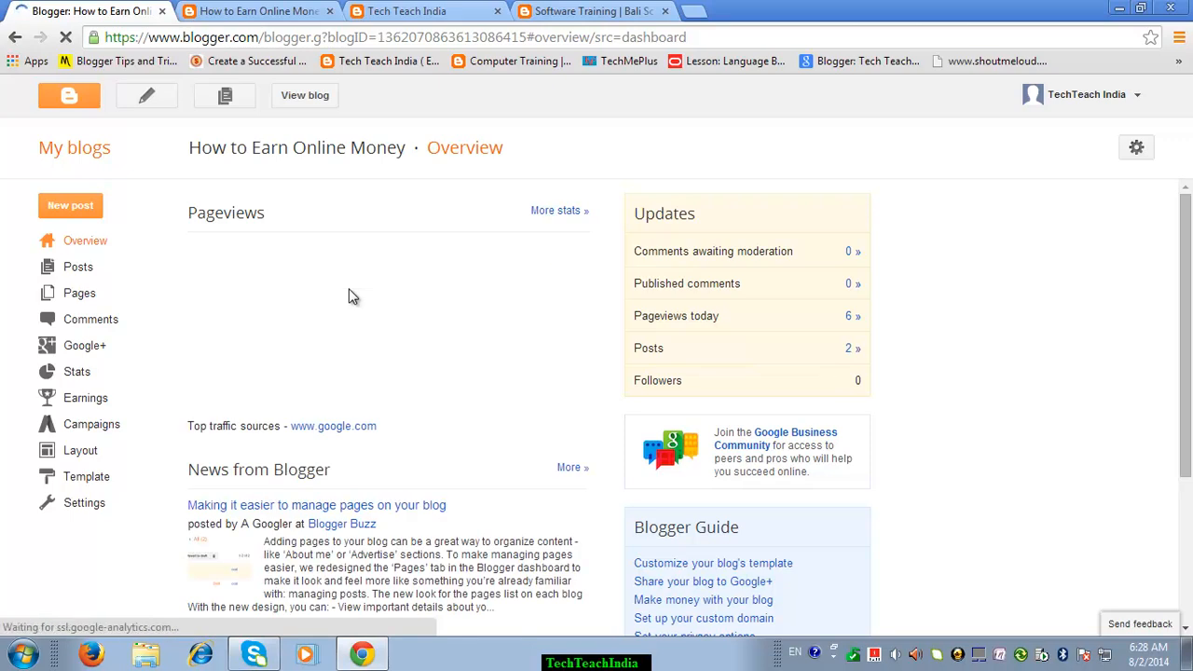
left_click(89, 456)
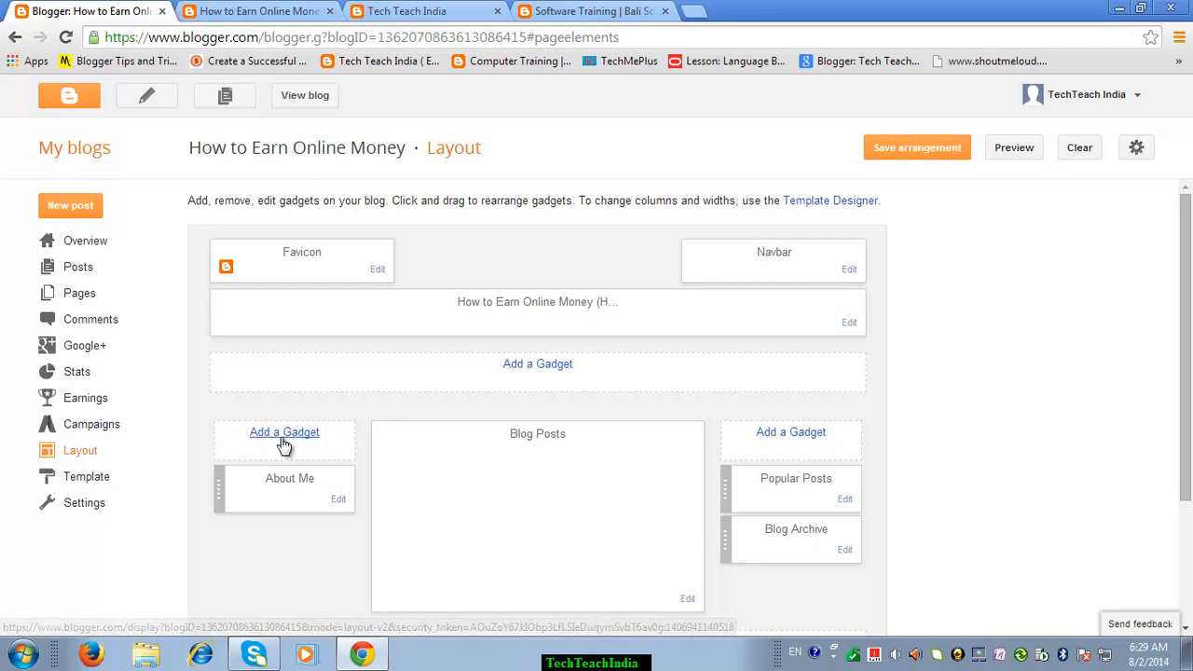
Step: Add a Pages gadget to the layout area directly below the blog header
left_click(552, 369)
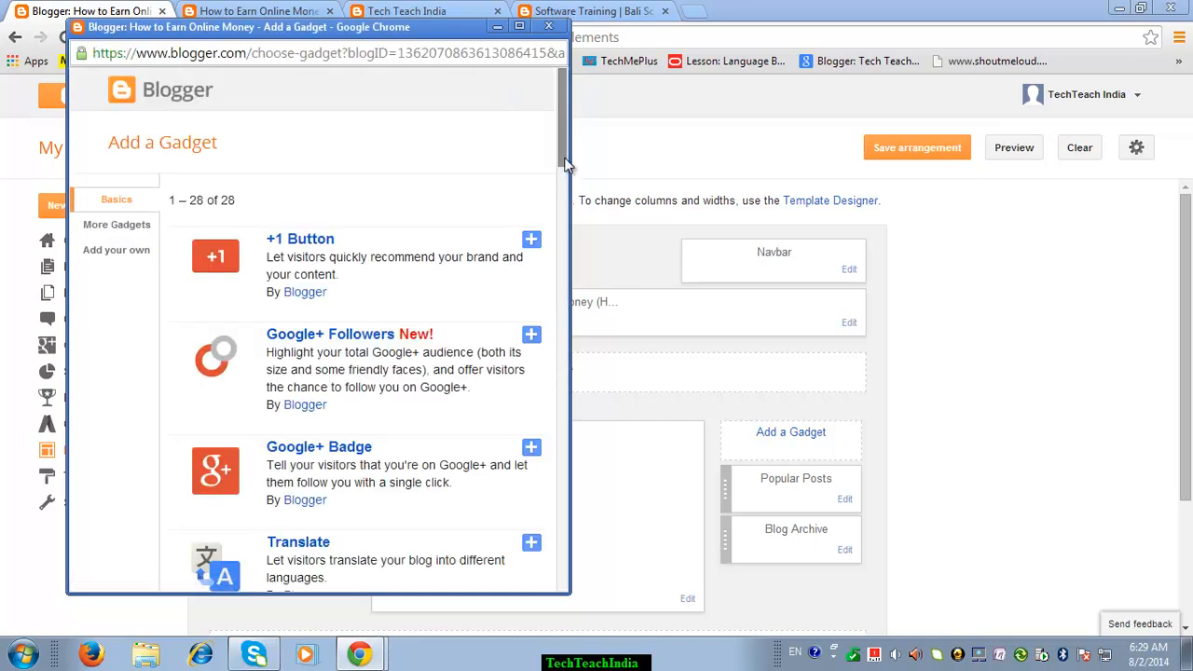
left_click_drag(565, 153, 572, 269)
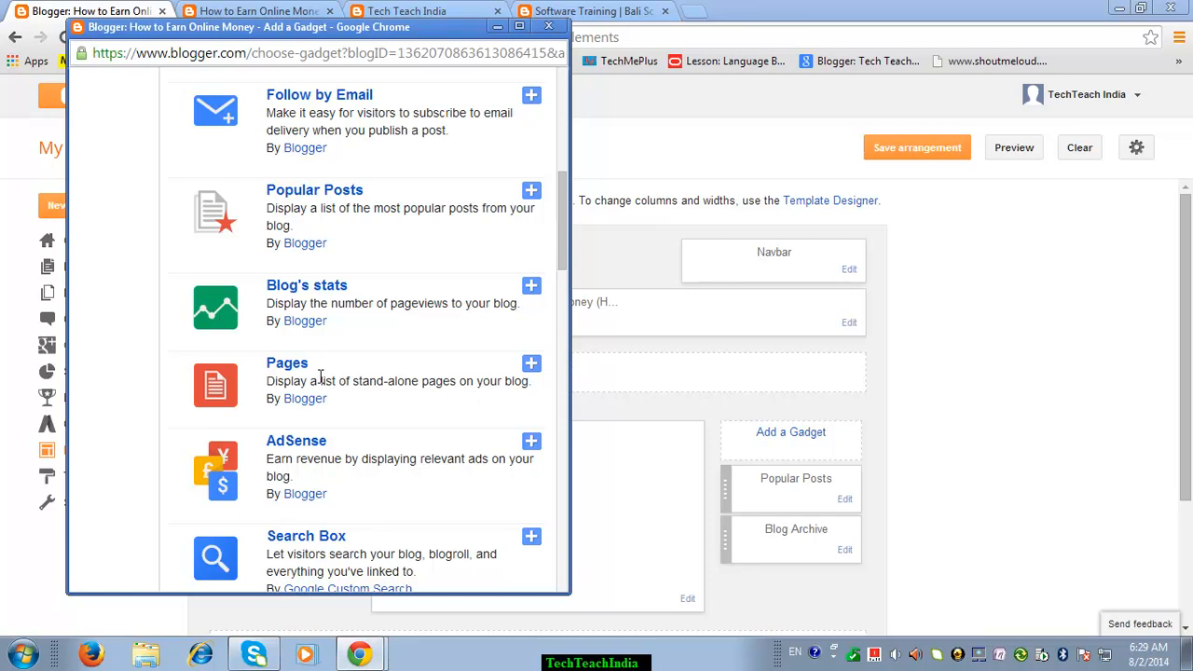
left_click(289, 369)
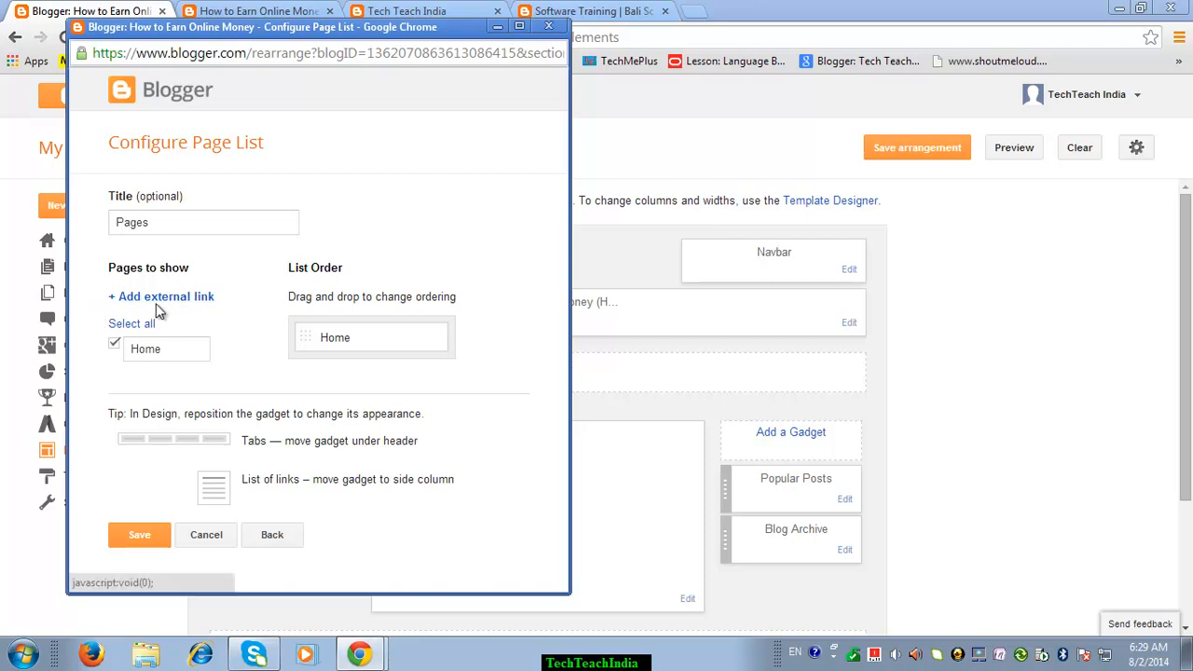
left_click(183, 302)
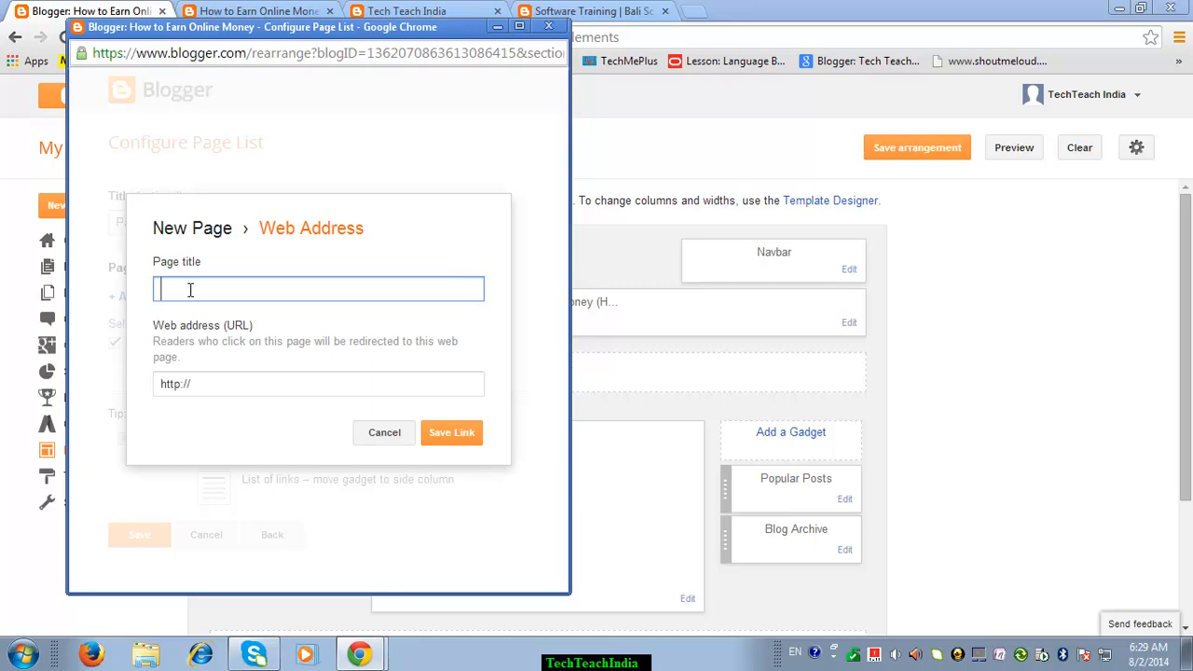
type("TechTeachIndia")
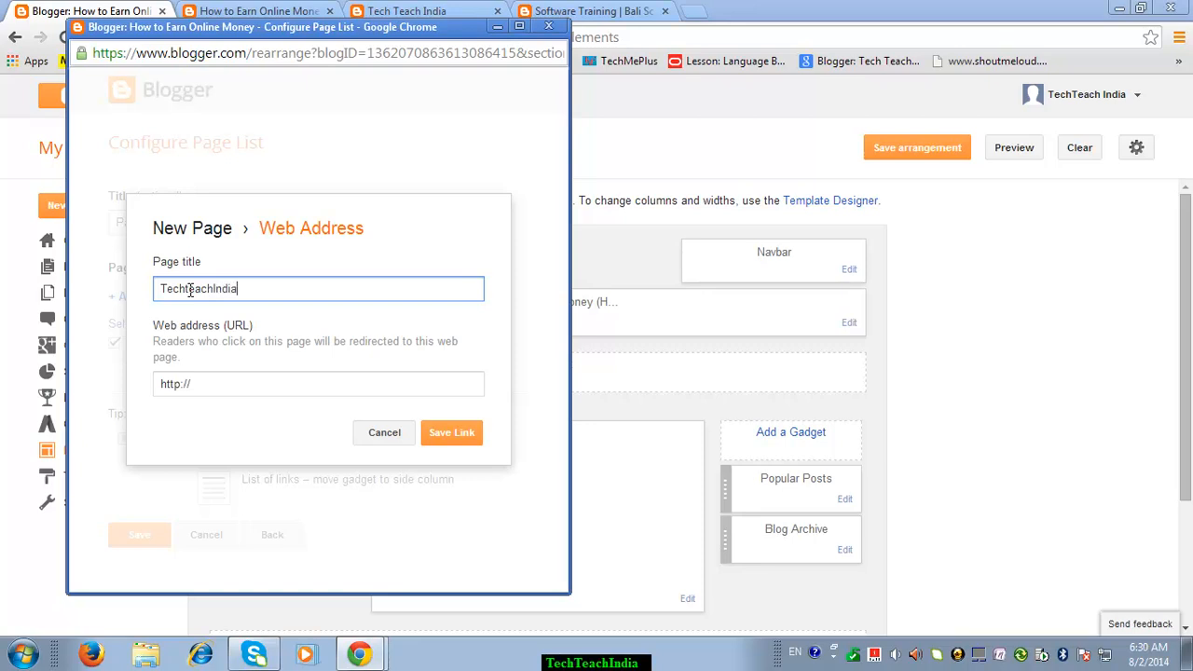
left_click(214, 387)
type("http://www.techteachindia ")
type("blogspot")
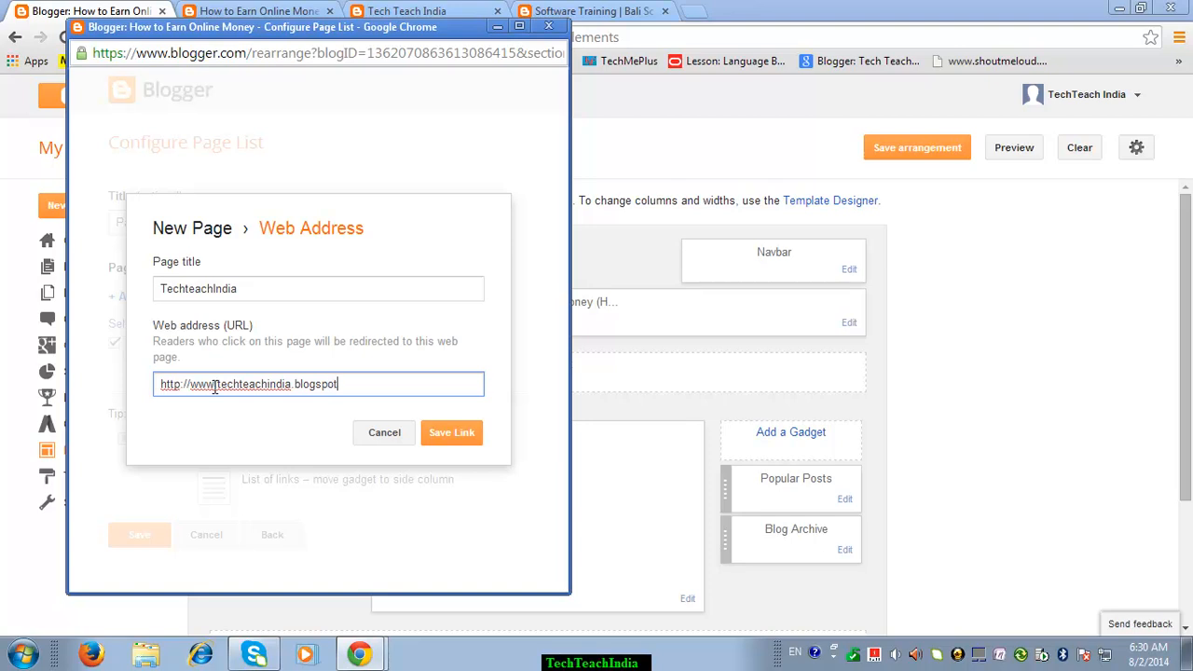
type(".in")
left_click(442, 433)
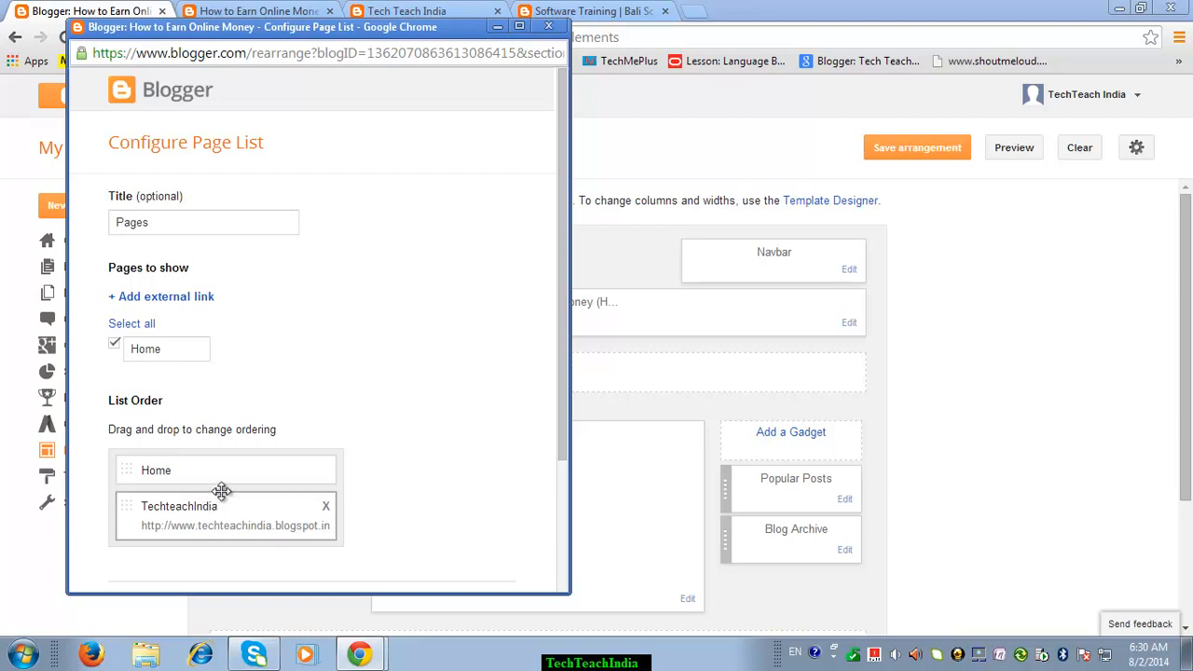
Step: Save the page list gadget and the layout arrangement, and reload the live blog to check its page tabs
left_click_drag(564, 326, 586, 474)
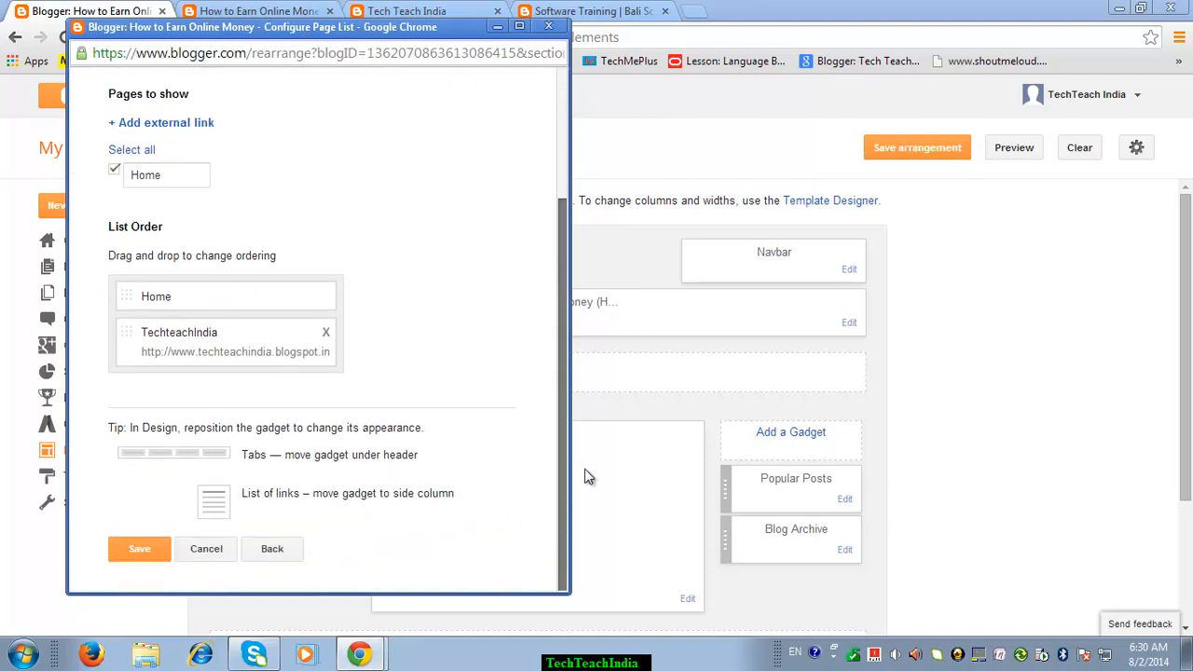
left_click(142, 550)
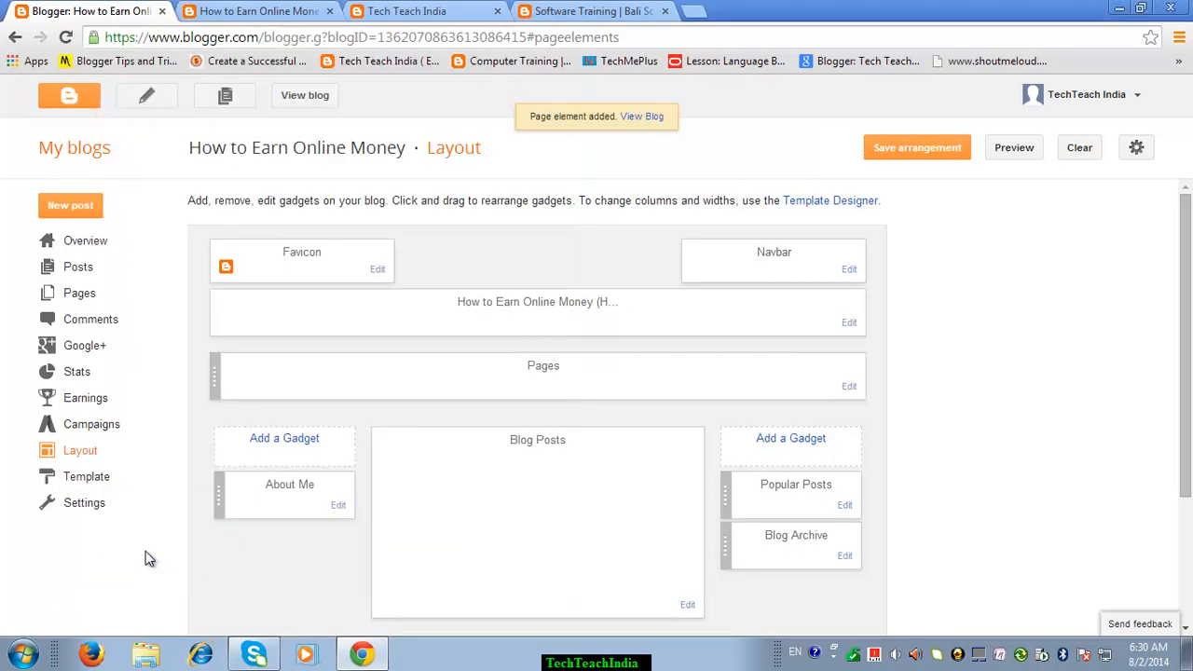
left_click(913, 151)
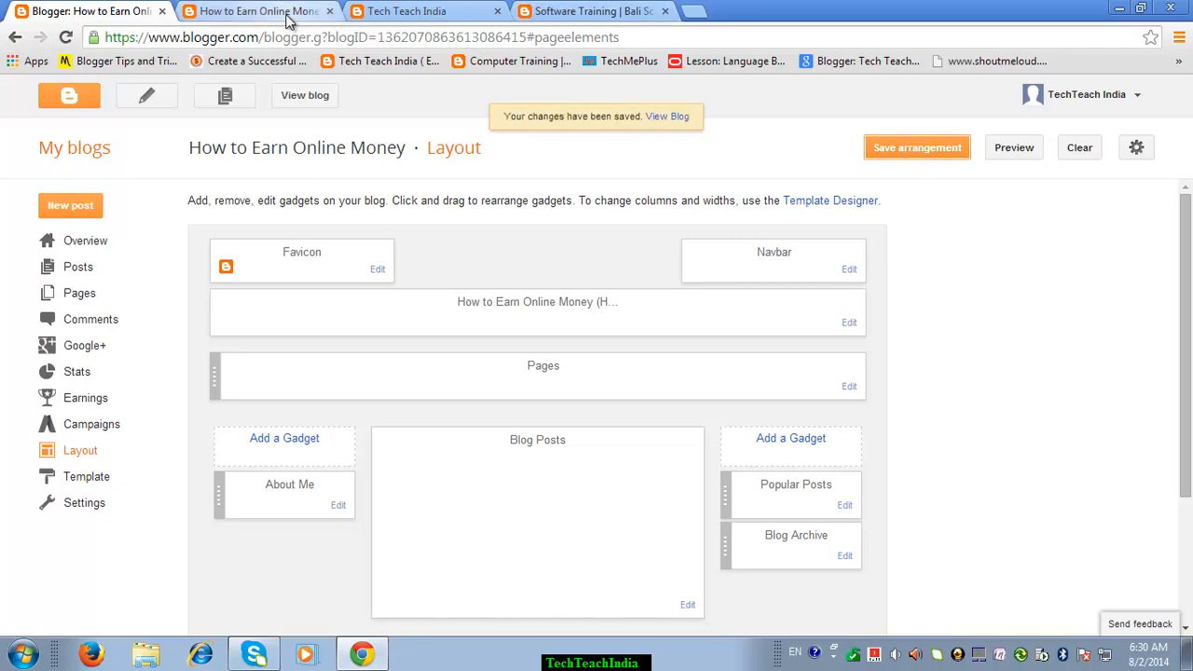
left_click(289, 13)
left_click(65, 37)
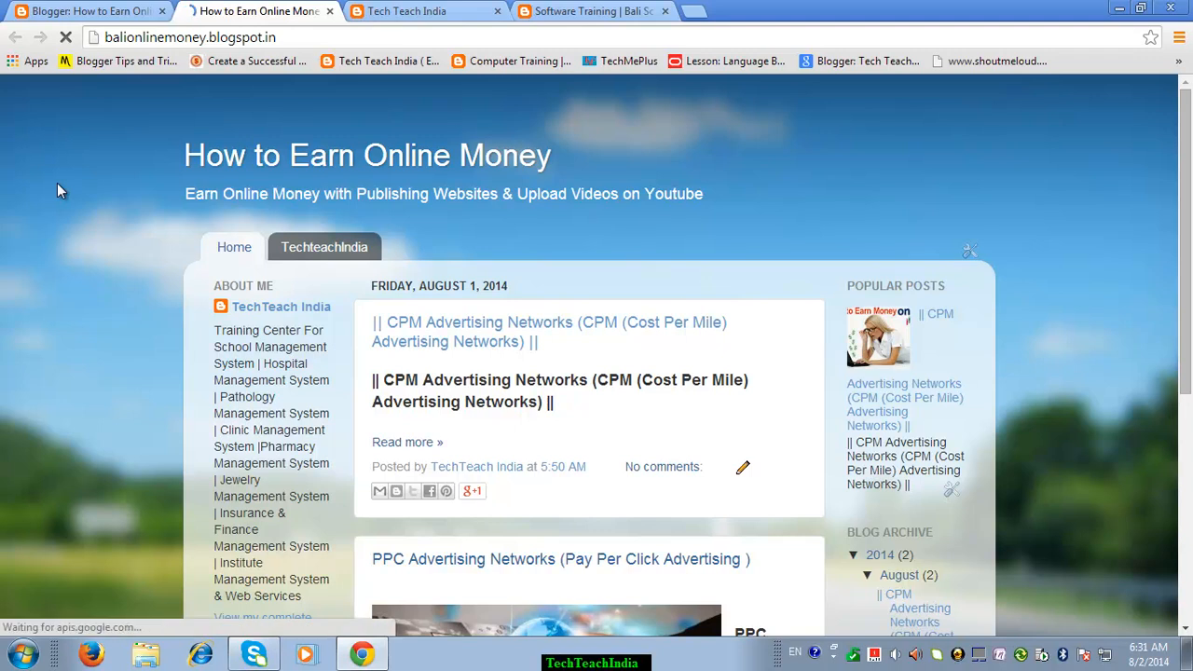
Step: Start Notepad and browse for a file to open in the Online Money folder on the desktop
left_click(23, 657)
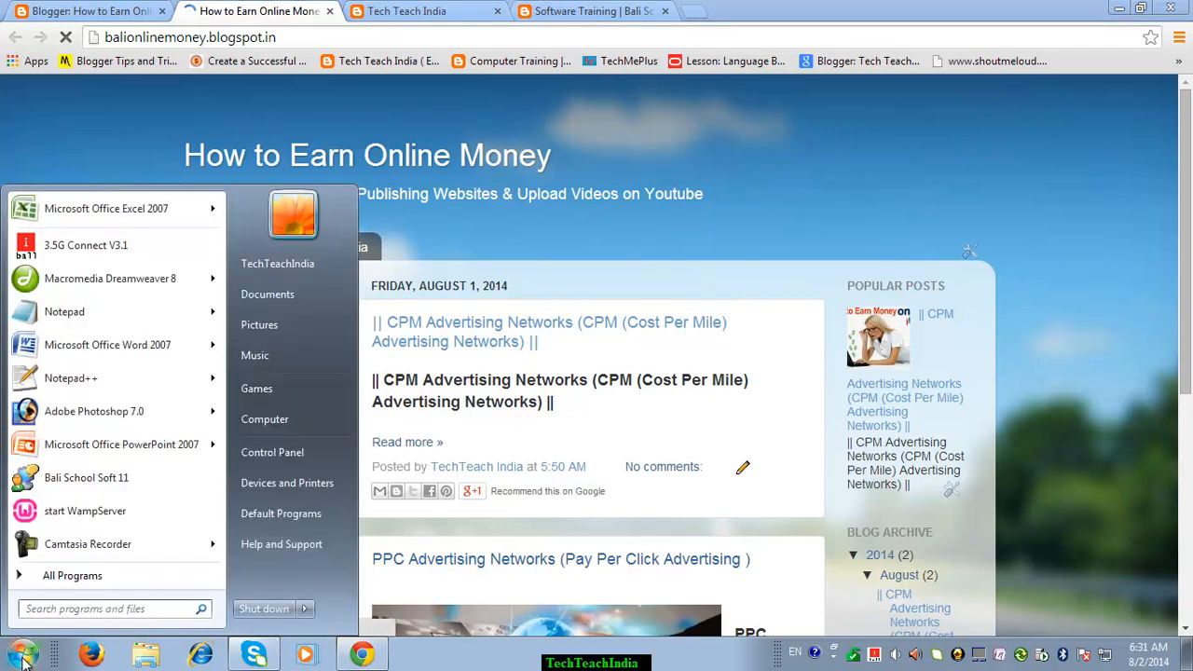
left_click(67, 313)
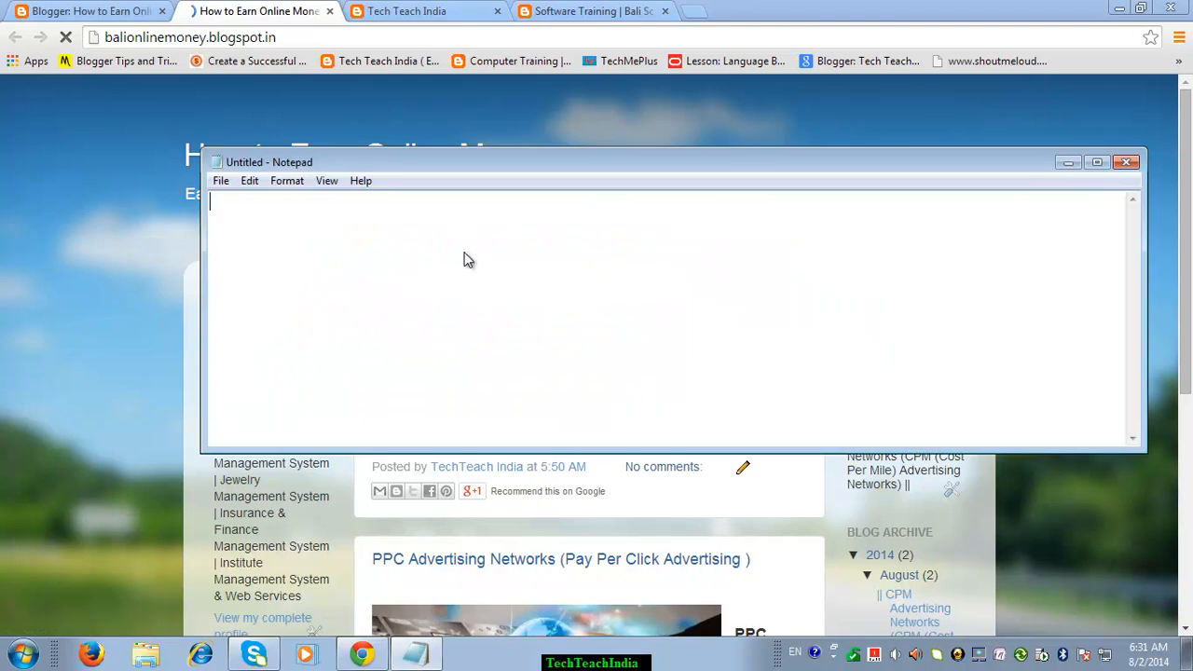
left_click(222, 182)
left_click(249, 221)
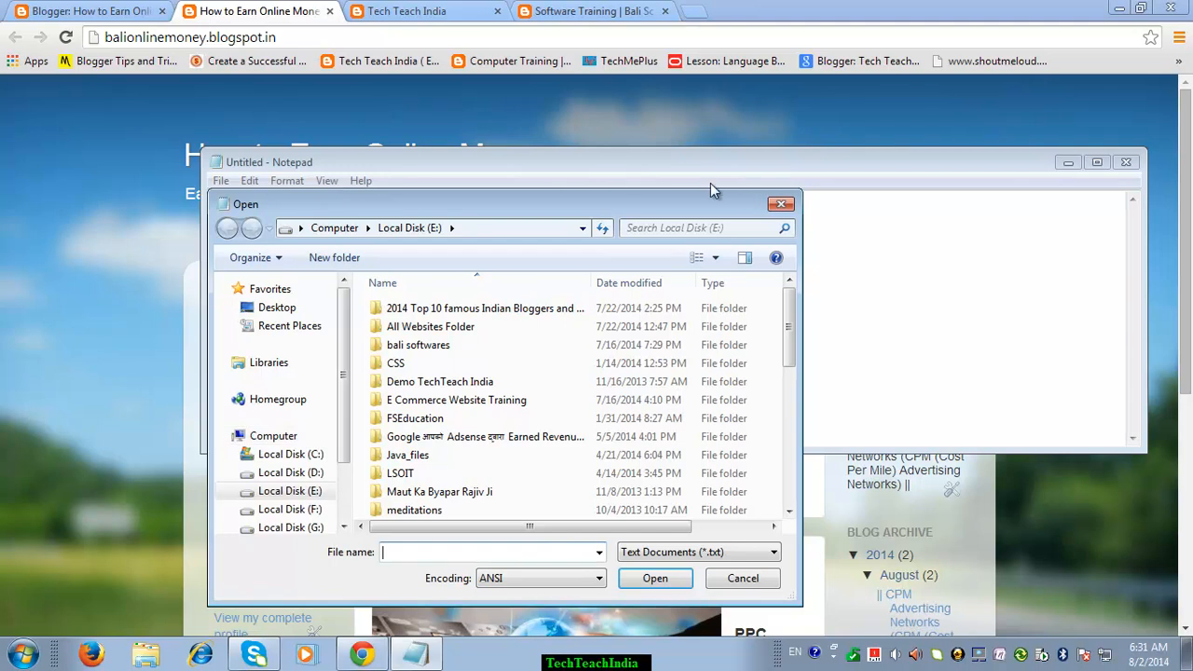
left_click_drag(683, 204, 745, 170)
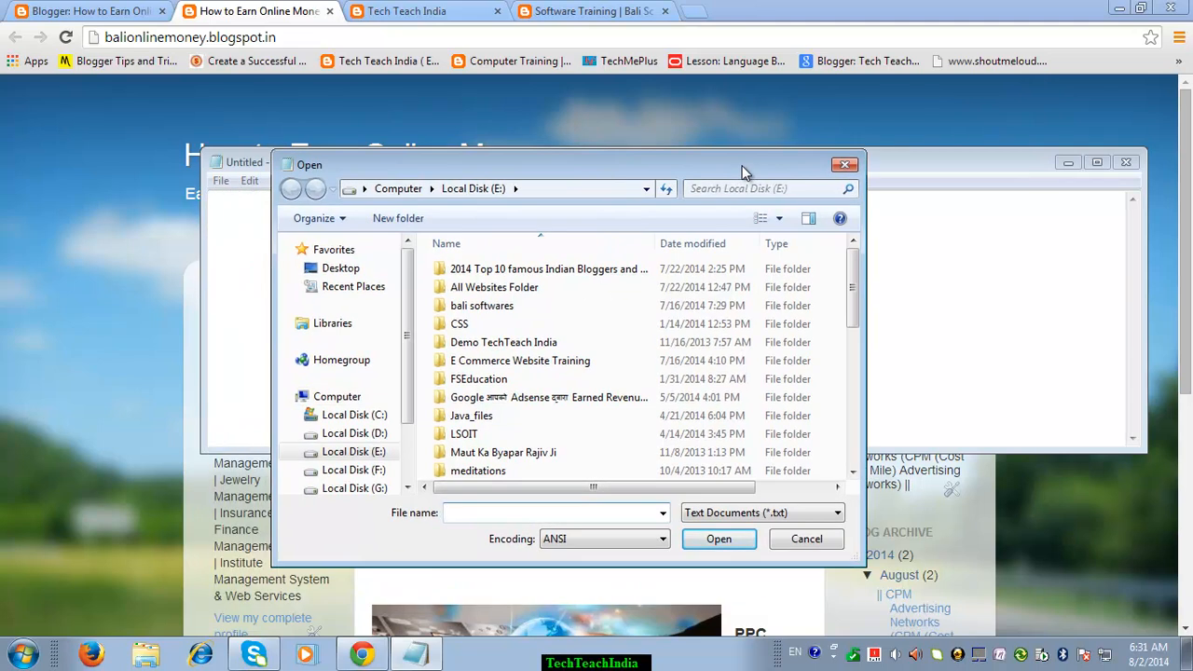
left_click(352, 272)
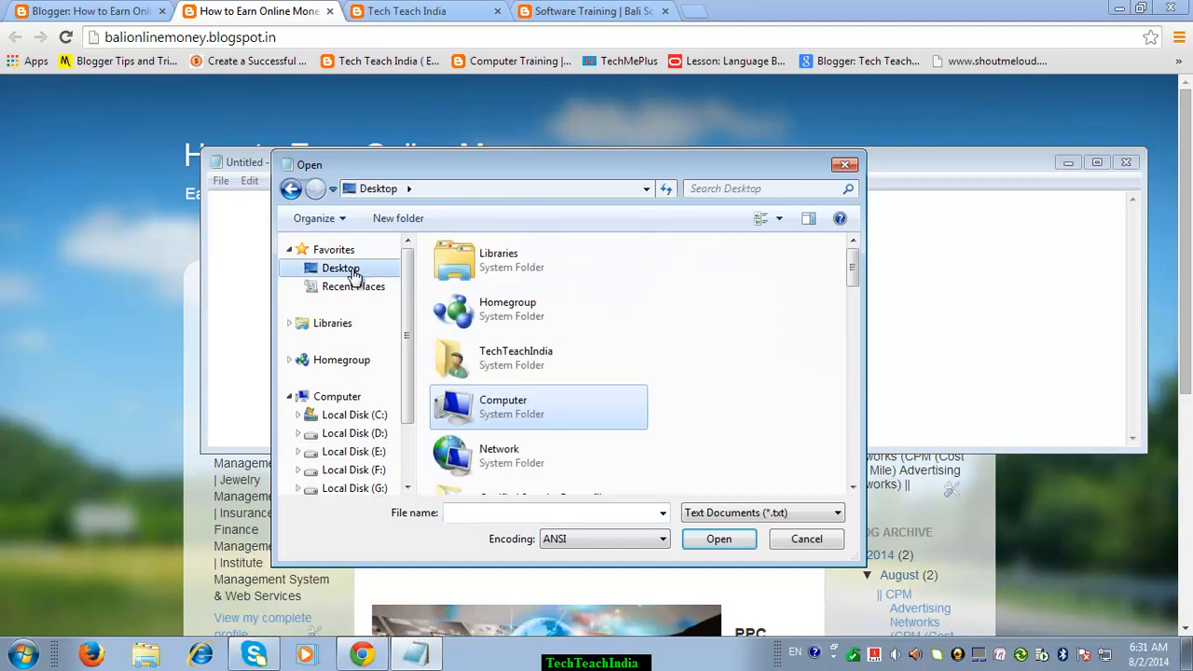
left_click(518, 359)
key("o")
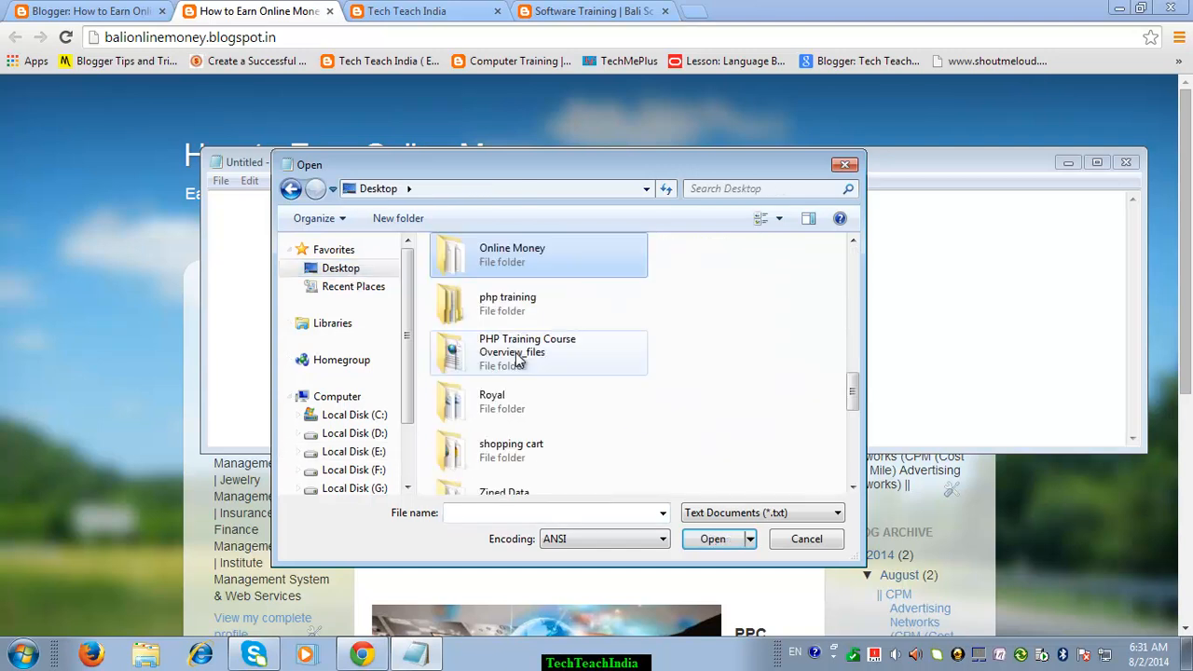
double_click(523, 253)
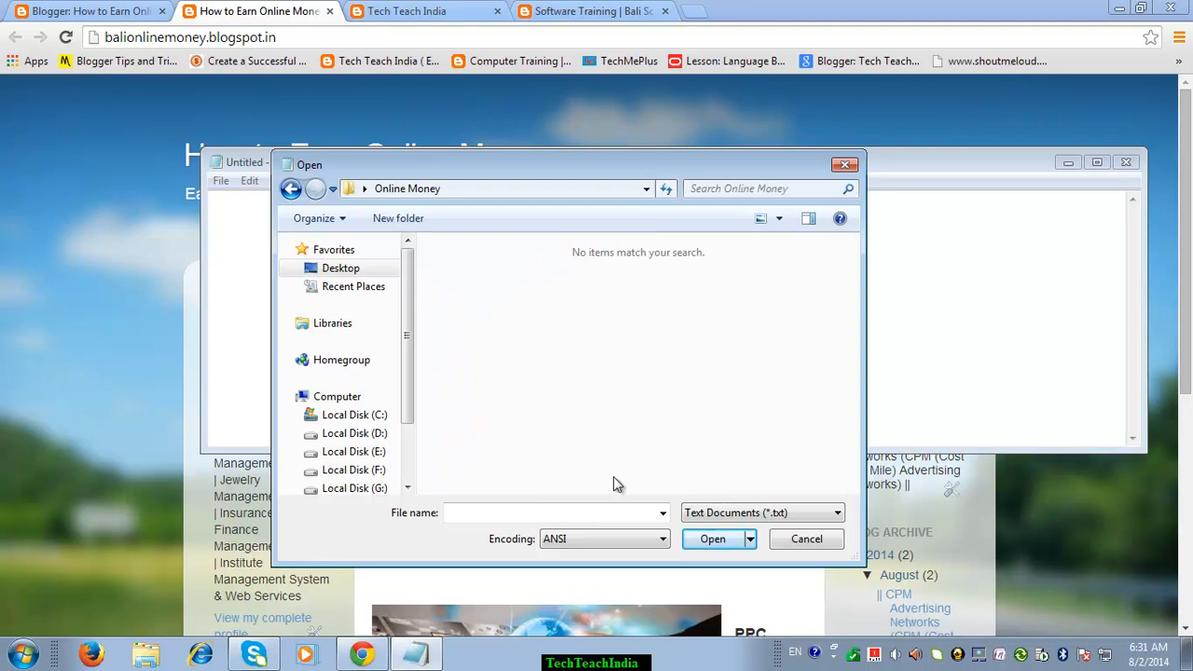
Step: List all file types in the folder and open the file named online mony
left_click(722, 514)
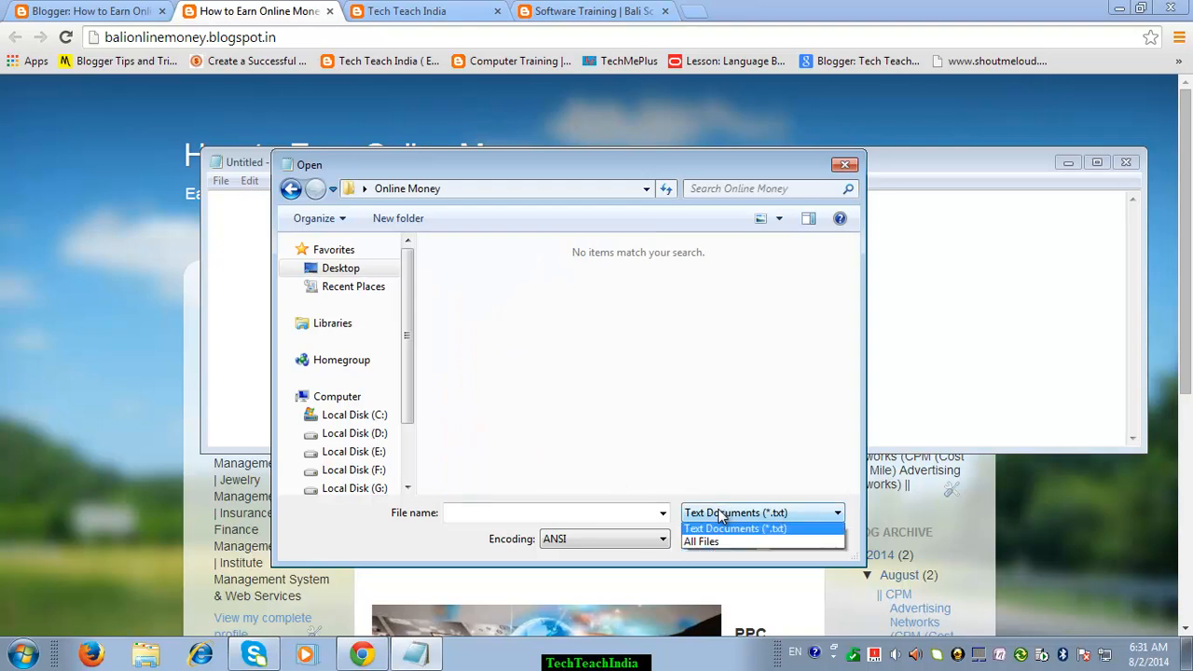
left_click(709, 544)
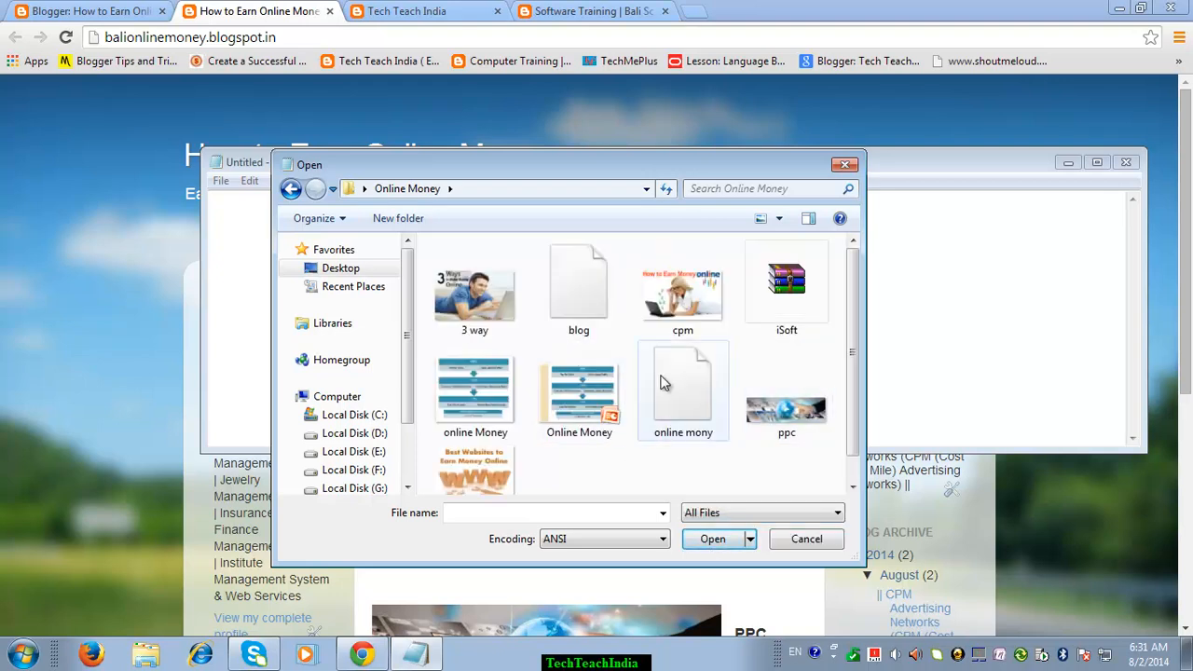
left_click(663, 382)
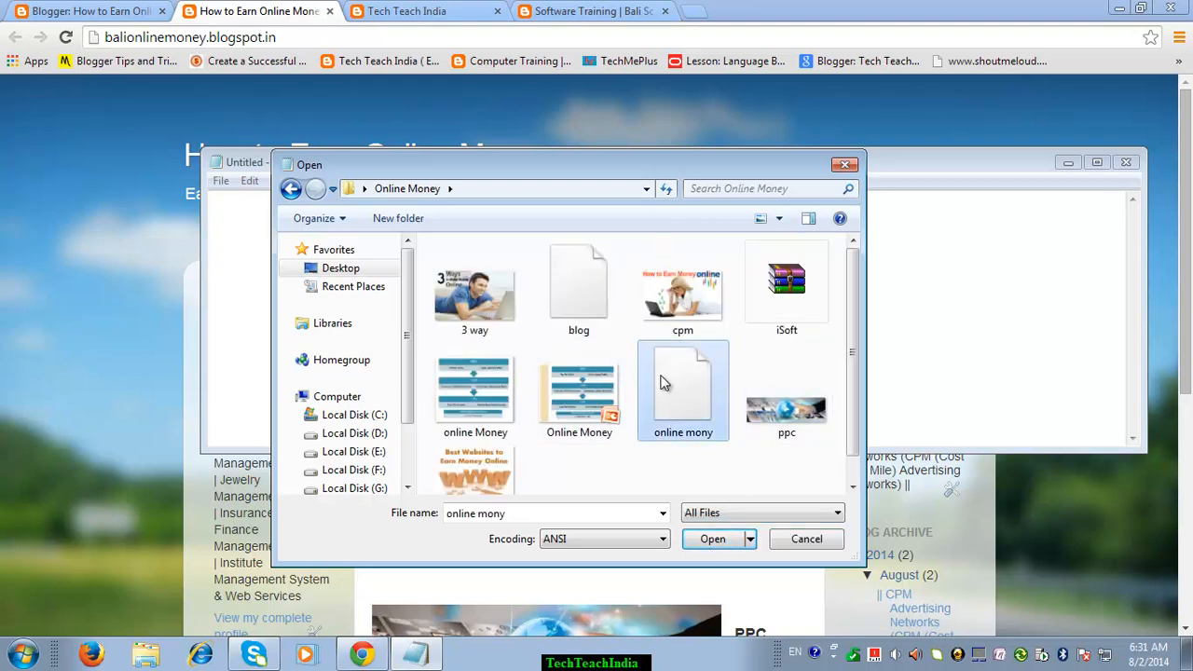
left_click(714, 541)
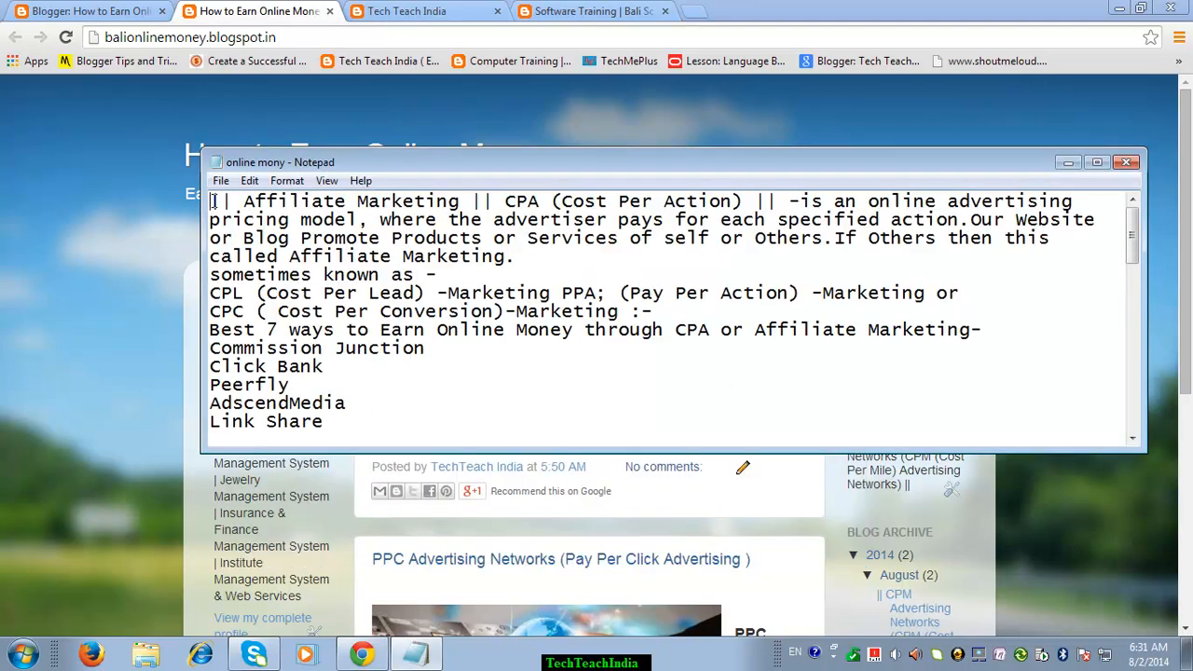
Step: Copy the whole affiliate marketing text from Notepad and paste it into the body of a new Blogger page
left_click_drag(212, 201, 517, 398)
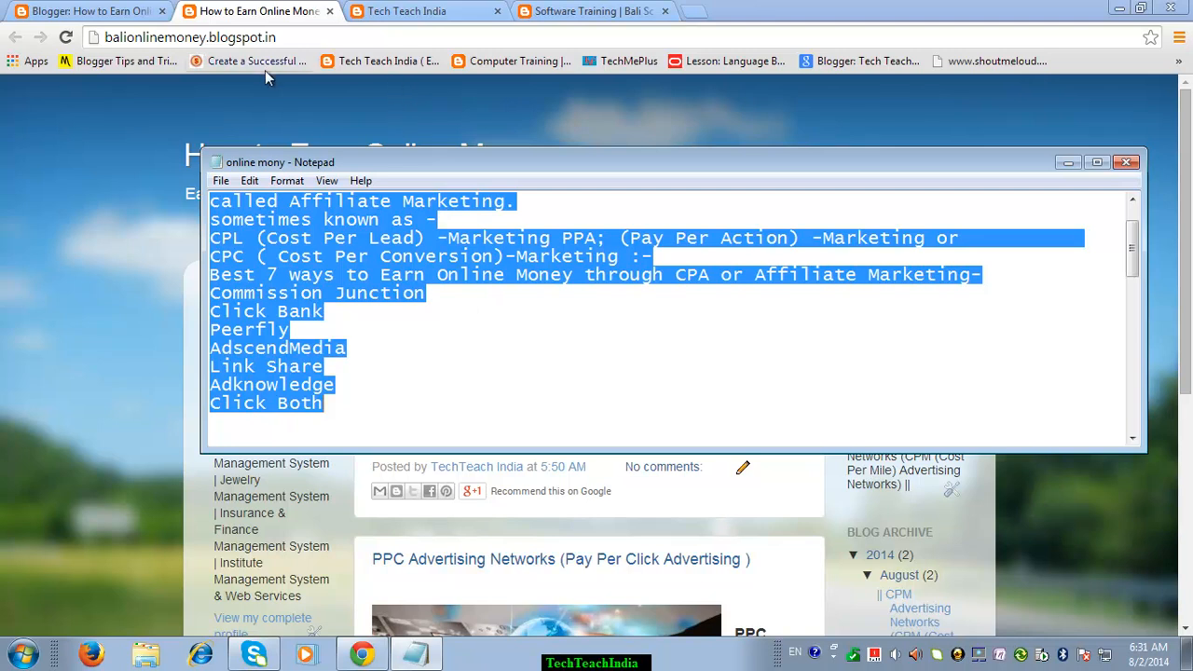
left_click(120, 156)
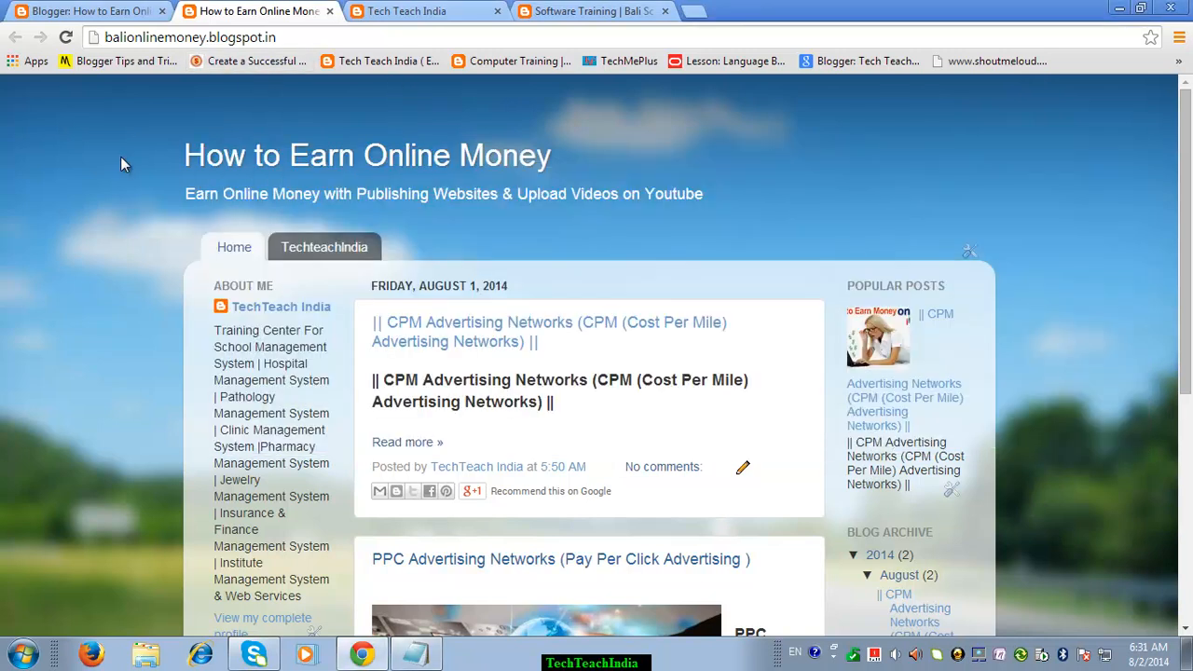
left_click(93, 11)
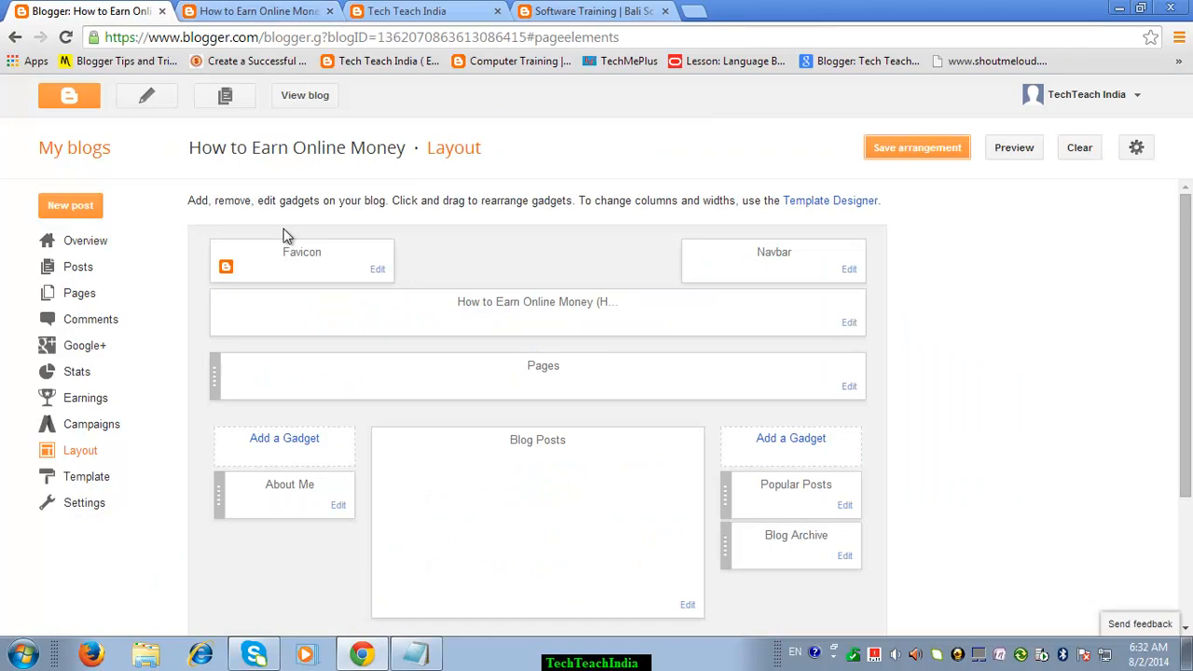
left_click(82, 299)
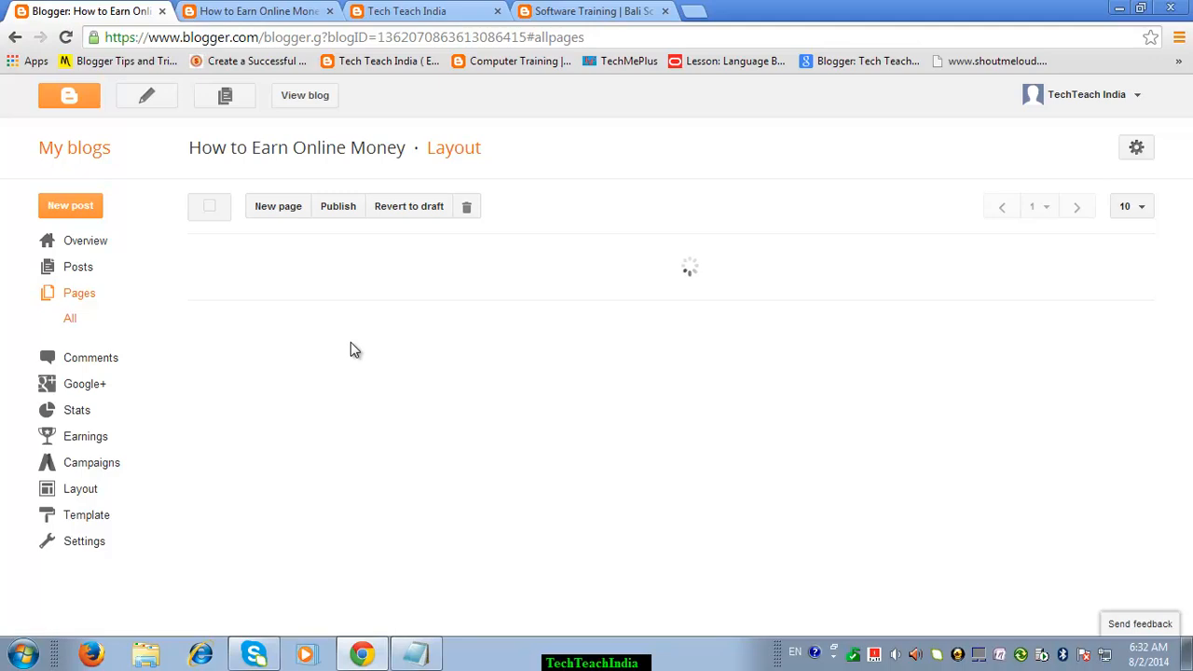
left_click(284, 212)
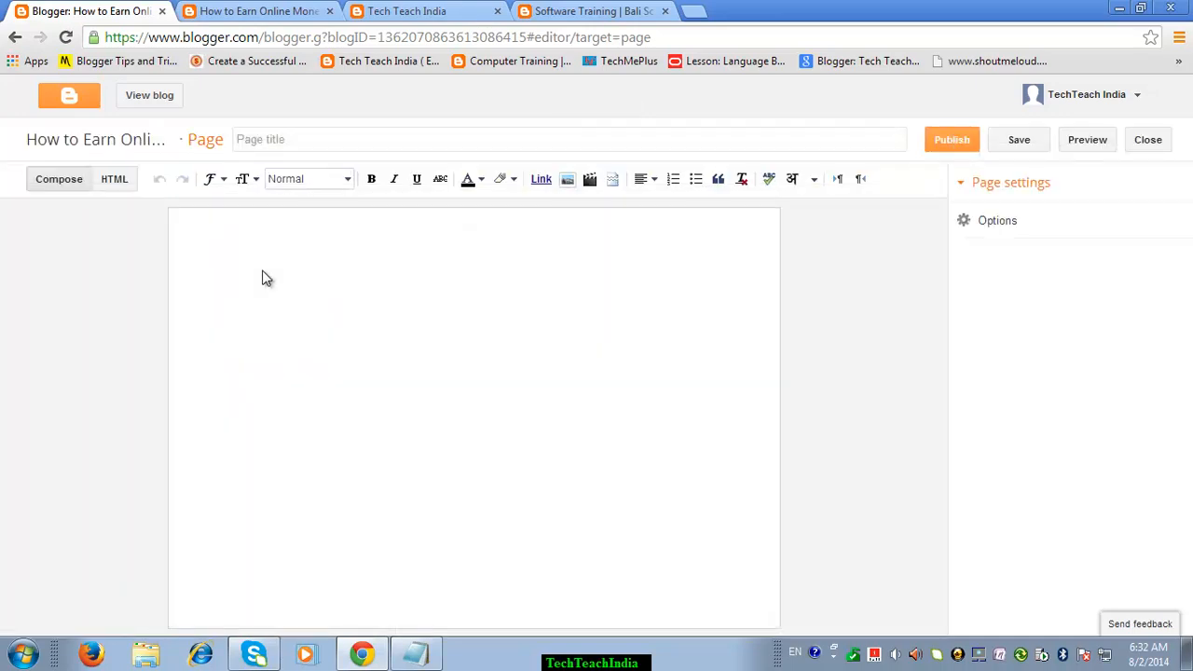
type("|| Affiliate Marketing || CPA (Cost Per Action) || -is an online advertising pricing model, where the advertiser pays for each specified action.Our Website or Blog Promote Products or Services of self or Others.If Others then this called Affiliate Marketing. sometimes known as - CPL (Cost Per Lead) -Marketing PPA; (Pay Per Action) -Marketing or CPC ( Cost Per Conversion)-Marketing :- Best 7 ways to Earn Online Money through CPA or Affiliate Marketing- Commission Junction Click Bank Peerfly AdscendMedia Link Share Adknowledge Click Both")
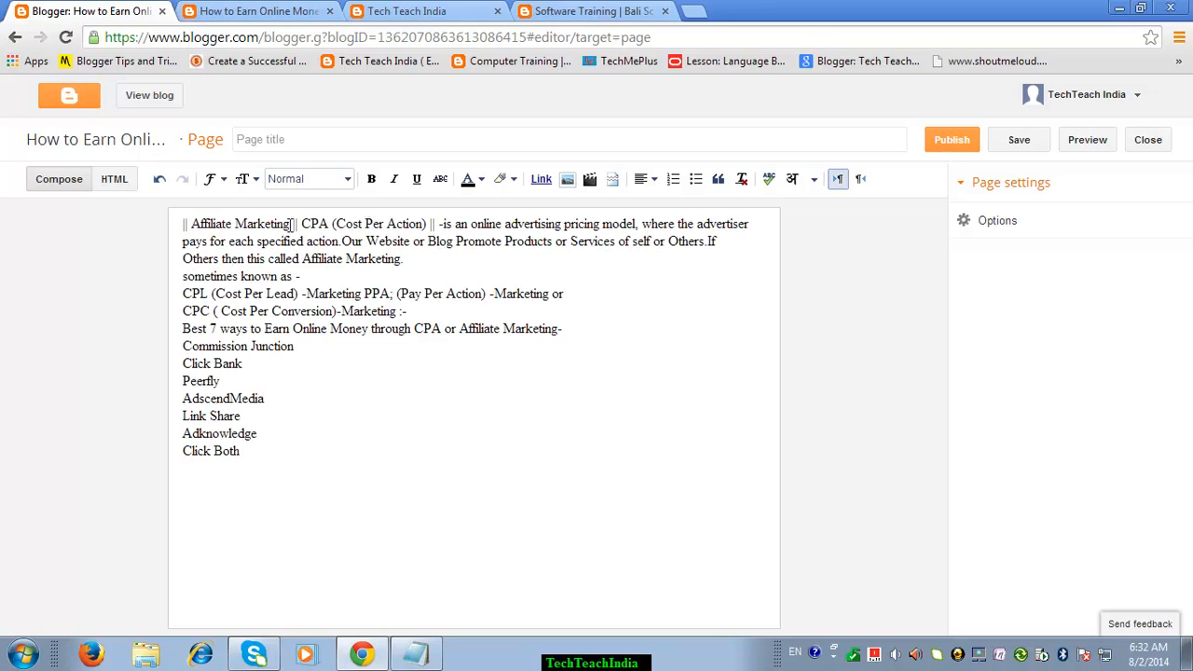
Step: Copy "Affiliate Marketing" from the first line of the page body and use it as the page title
left_click_drag(289, 224, 190, 224)
key("ctrl+c")
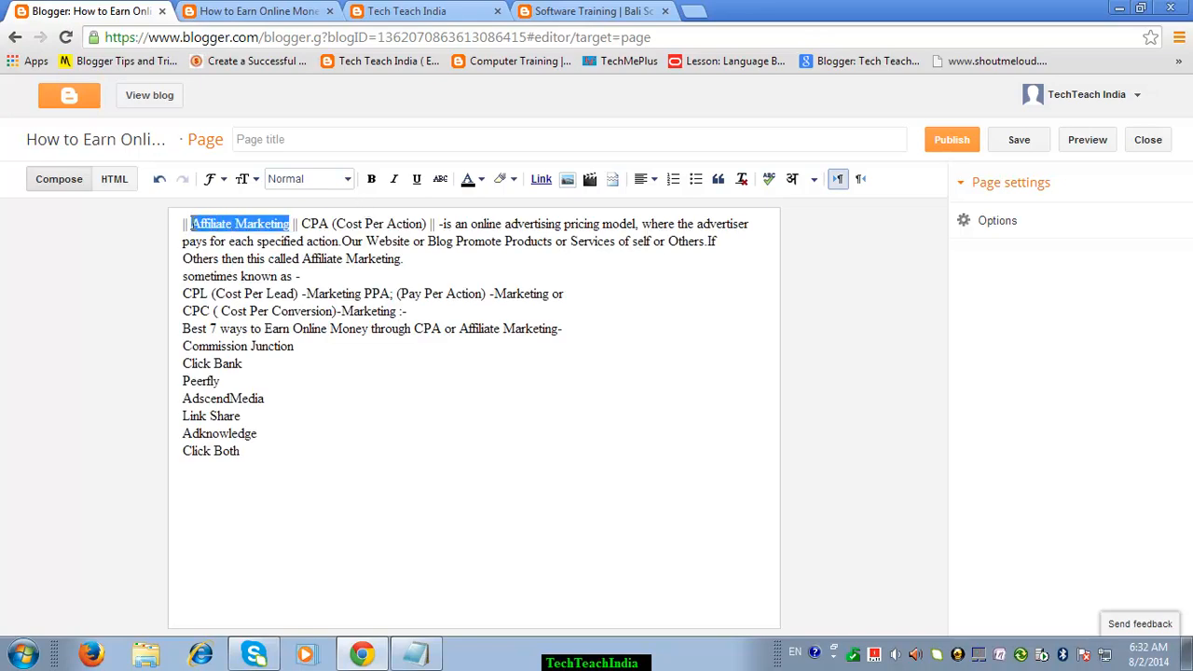
left_click(278, 139)
key("ctrl+v")
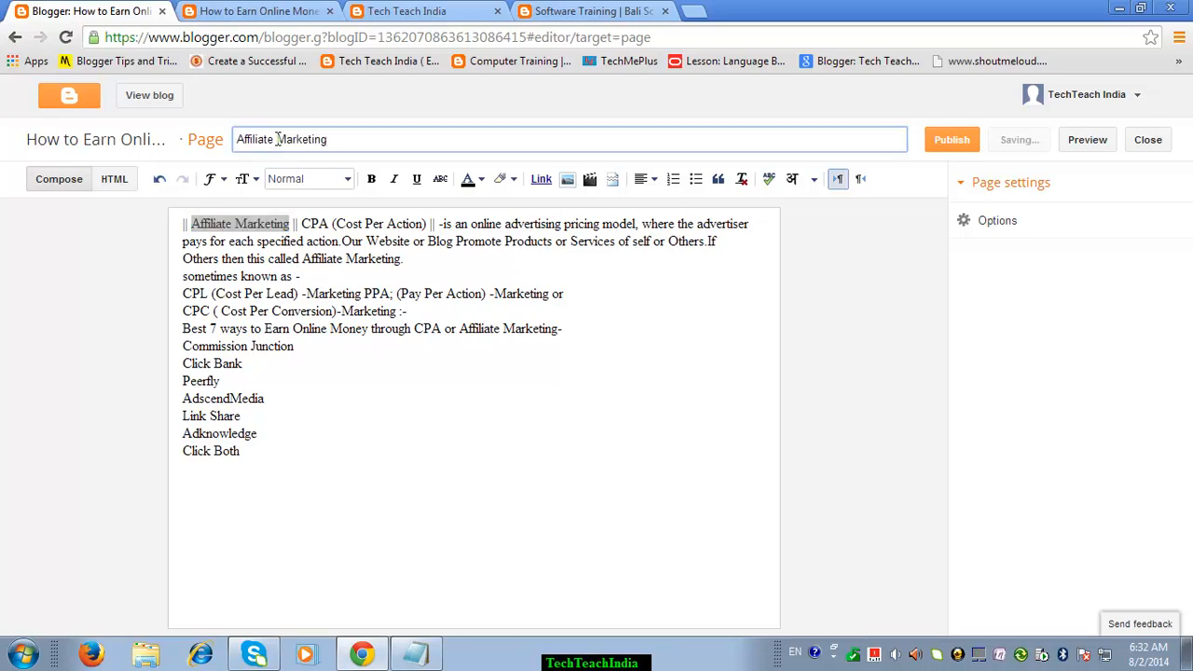
Step: Make the opening "|| Affiliate Marketing || CPA (Cost Per Action) ||" text Large and bold, and move the description after it onto a new line
left_click_drag(435, 224, 162, 219)
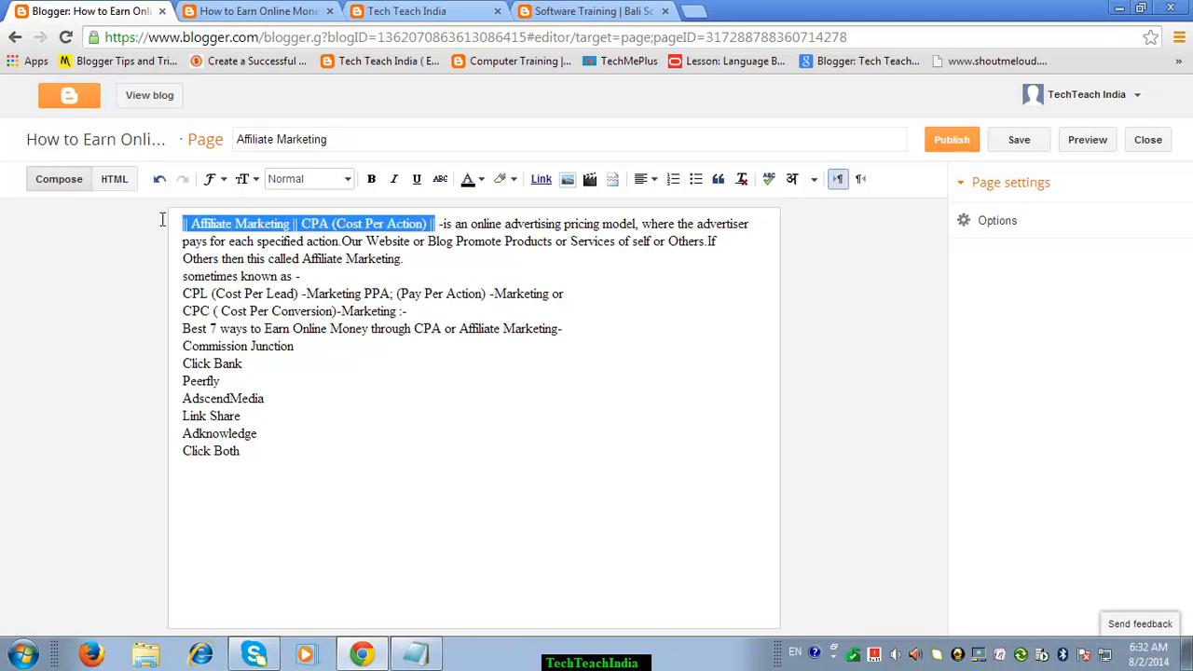
left_click(252, 182)
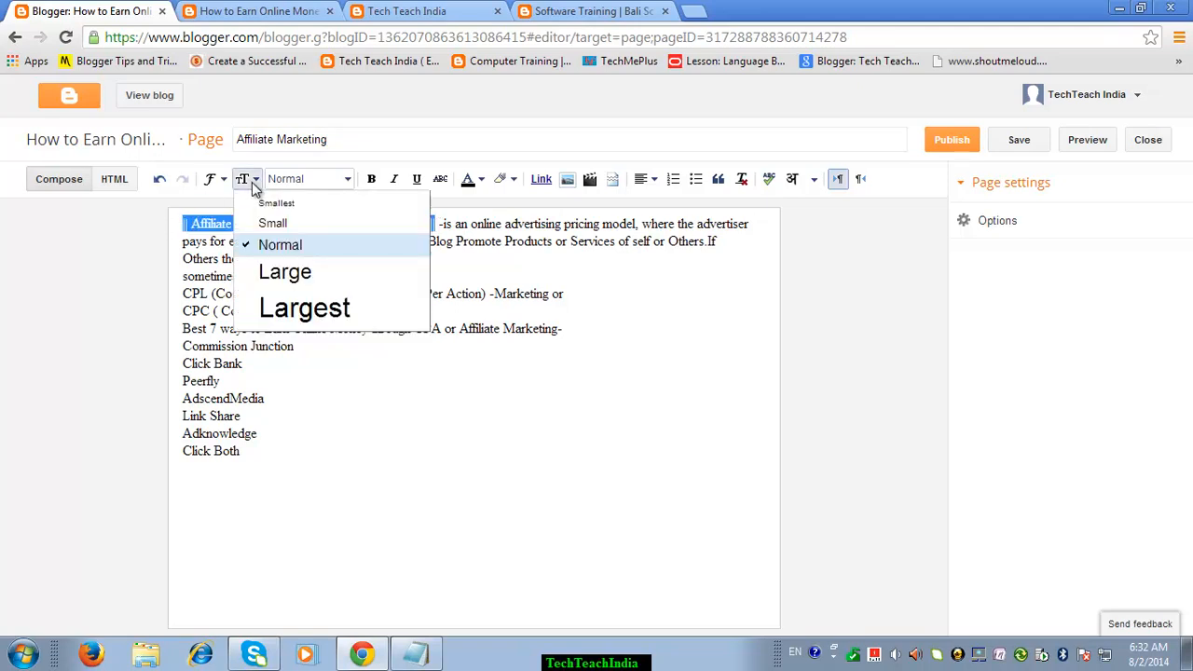
left_click(280, 272)
left_click(372, 180)
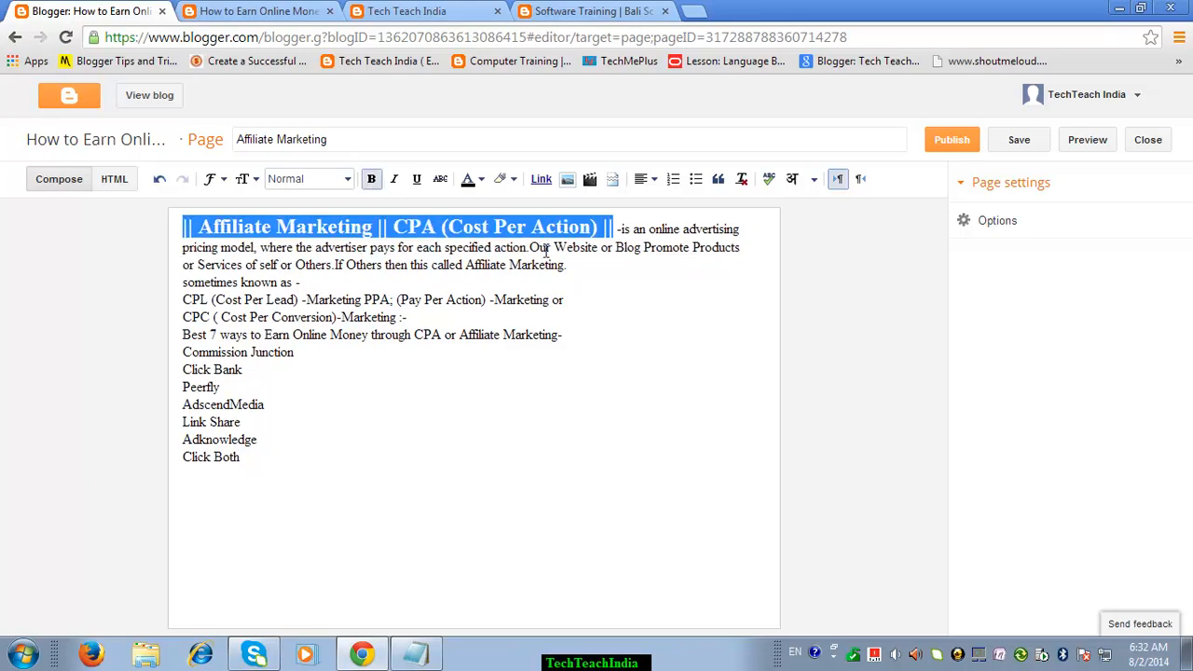
left_click(621, 230)
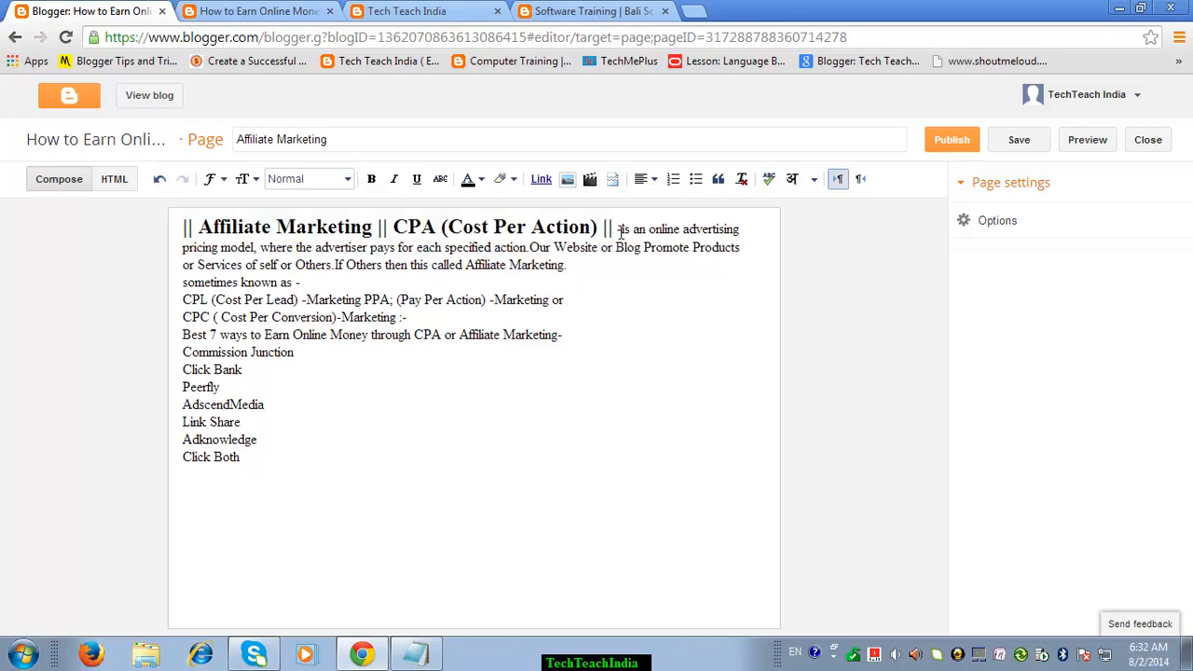
key("Return")
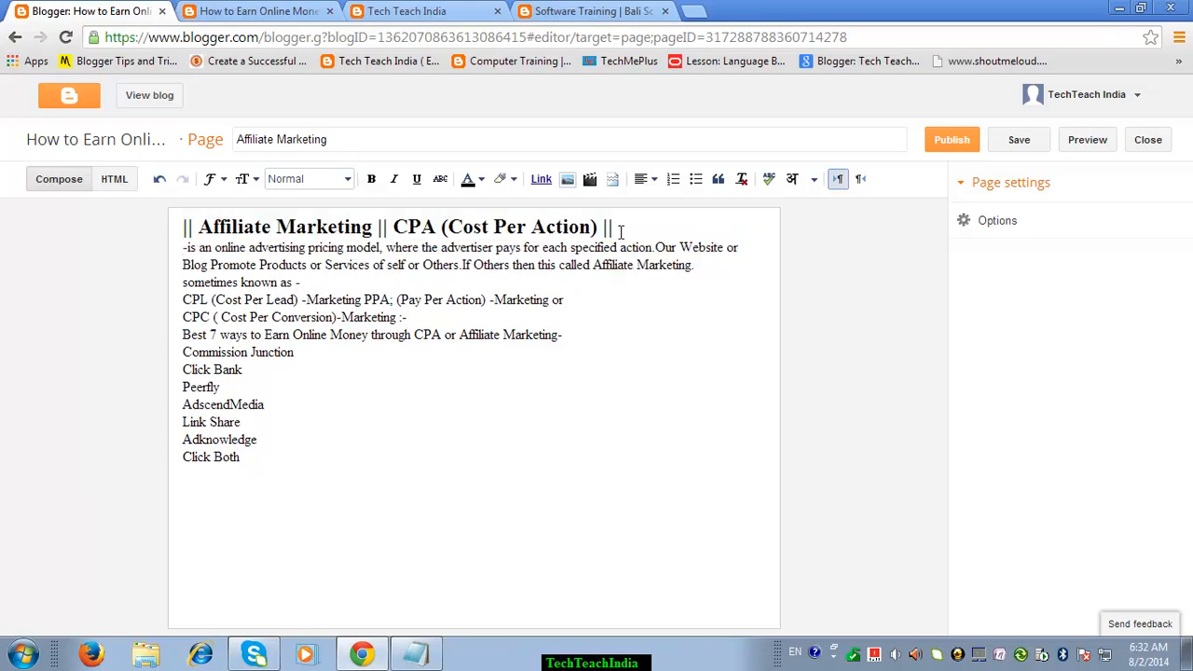
Step: Publish the Affiliate Marketing page and reload the live blog to check its page tabs
left_click(956, 143)
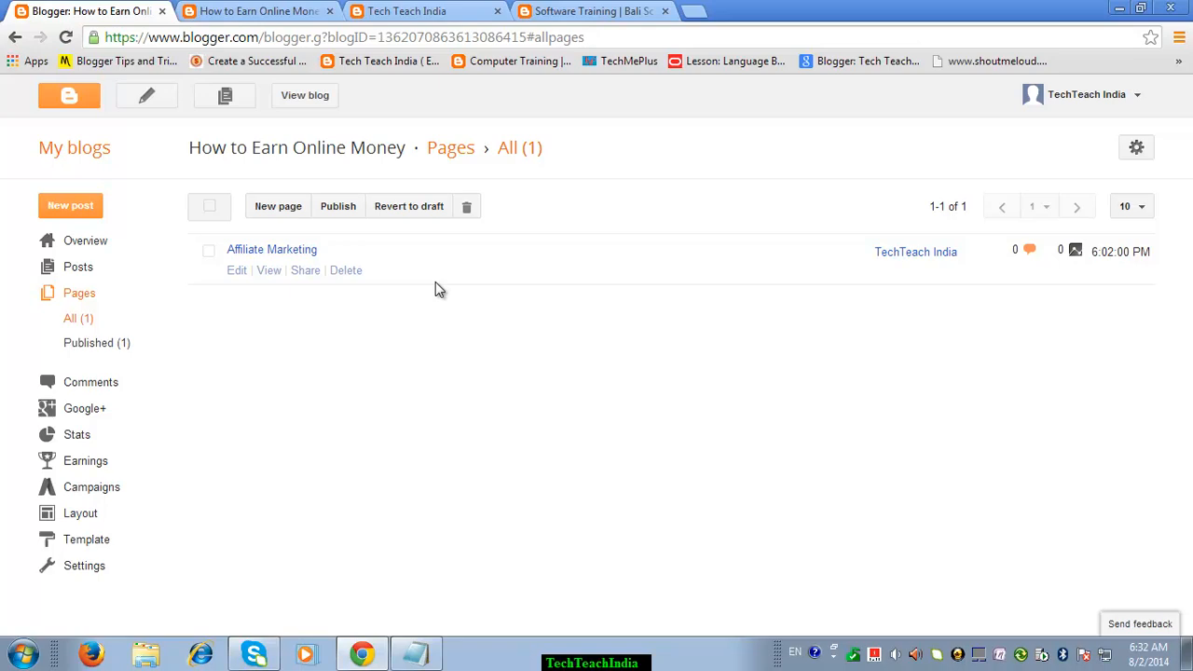
left_click(259, 18)
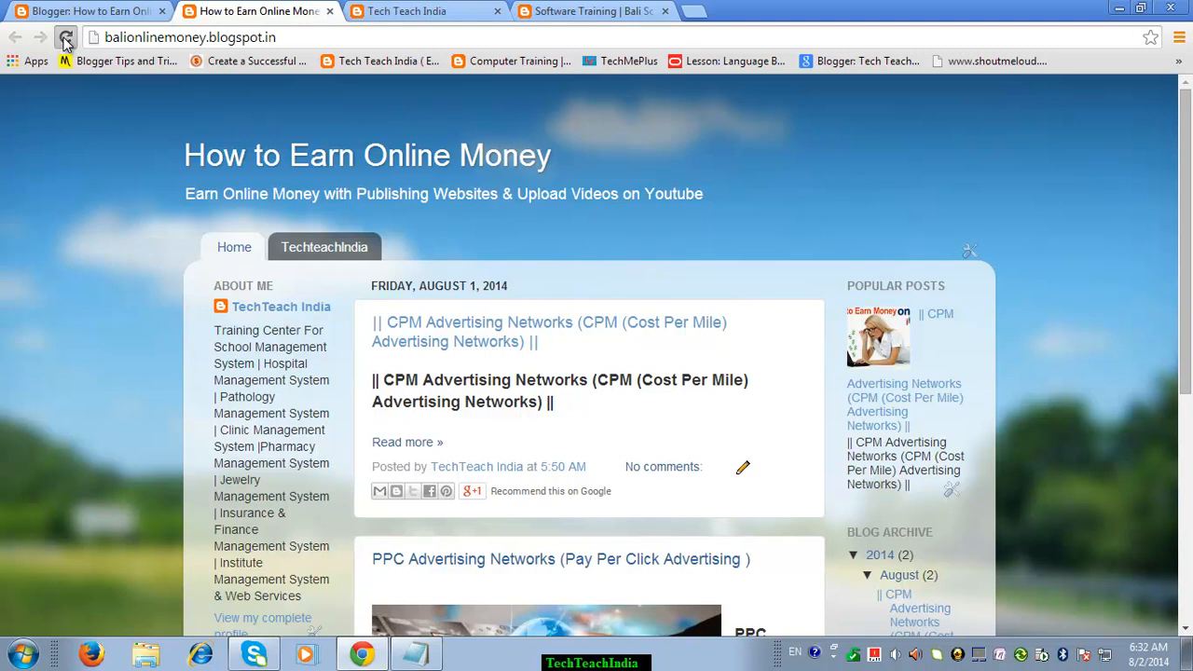
left_click(65, 38)
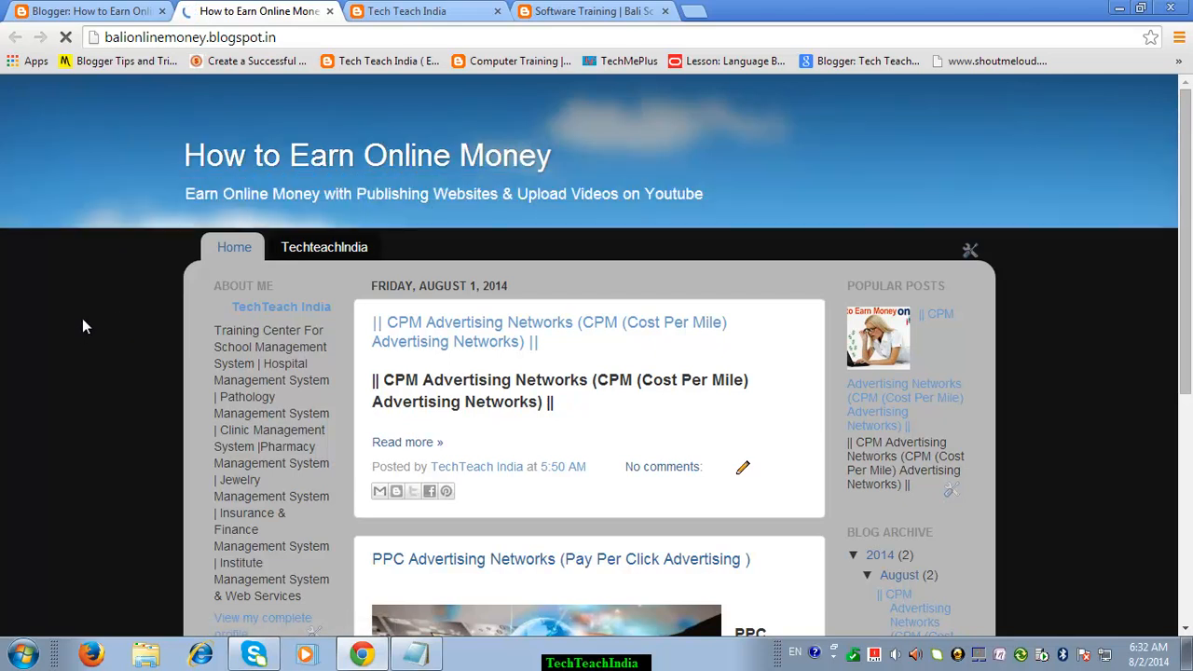
Step: Open the Pages gadget in the blog's layout for editing and include the Affiliate Marketing page in the pages to show
left_click(102, 13)
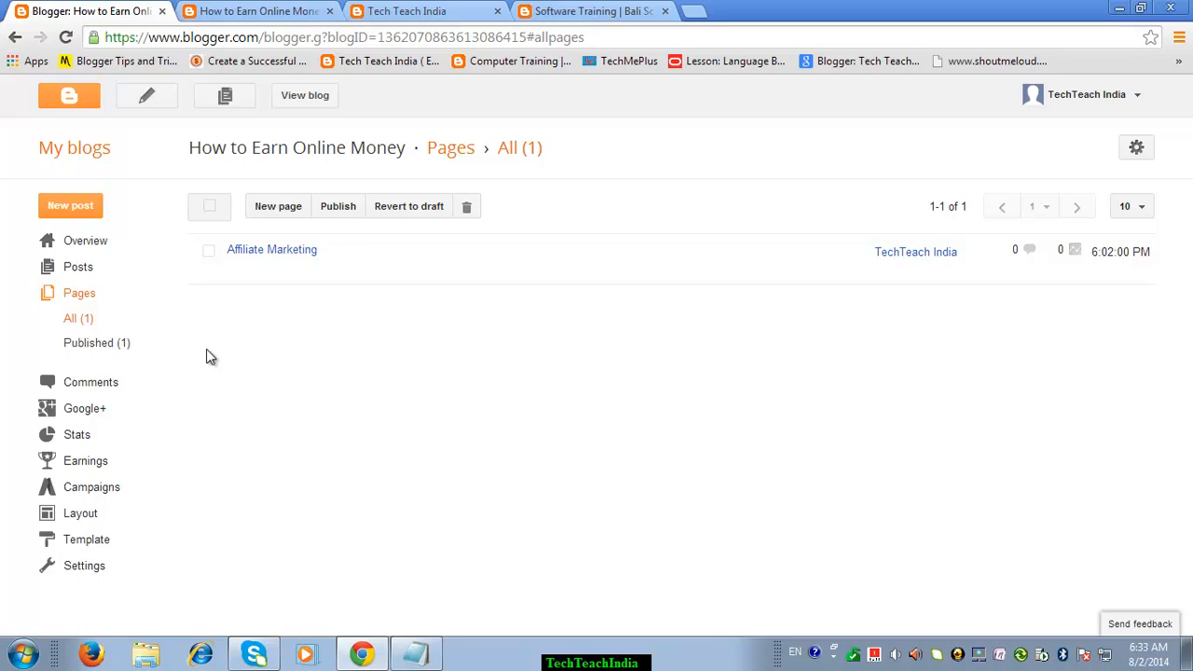
left_click(81, 514)
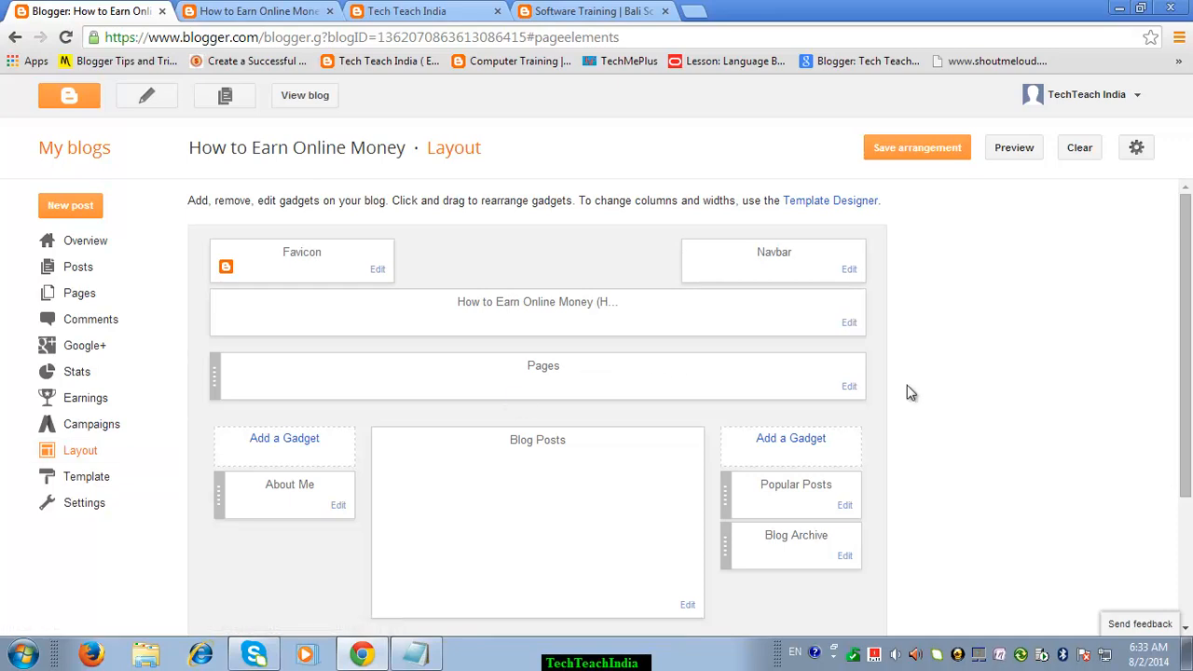
left_click(849, 387)
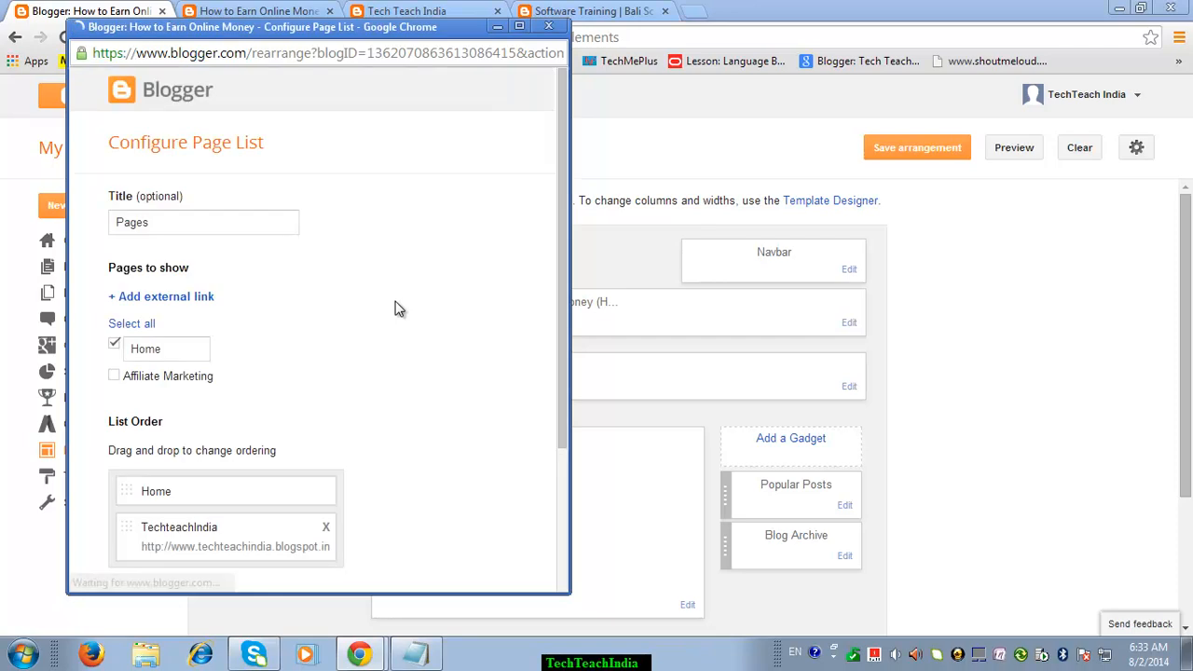
left_click(113, 376)
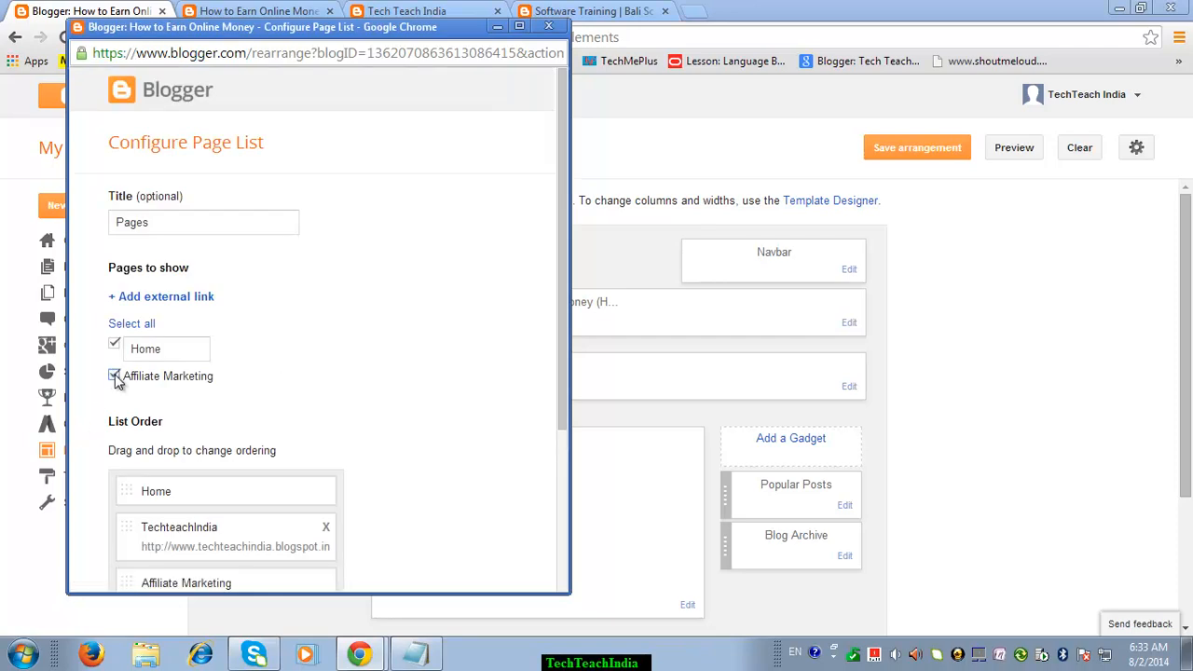
Step: Save the page list configuration and reload the live blog to check for the Affiliate Marketing tab
left_click_drag(556, 270, 407, 447)
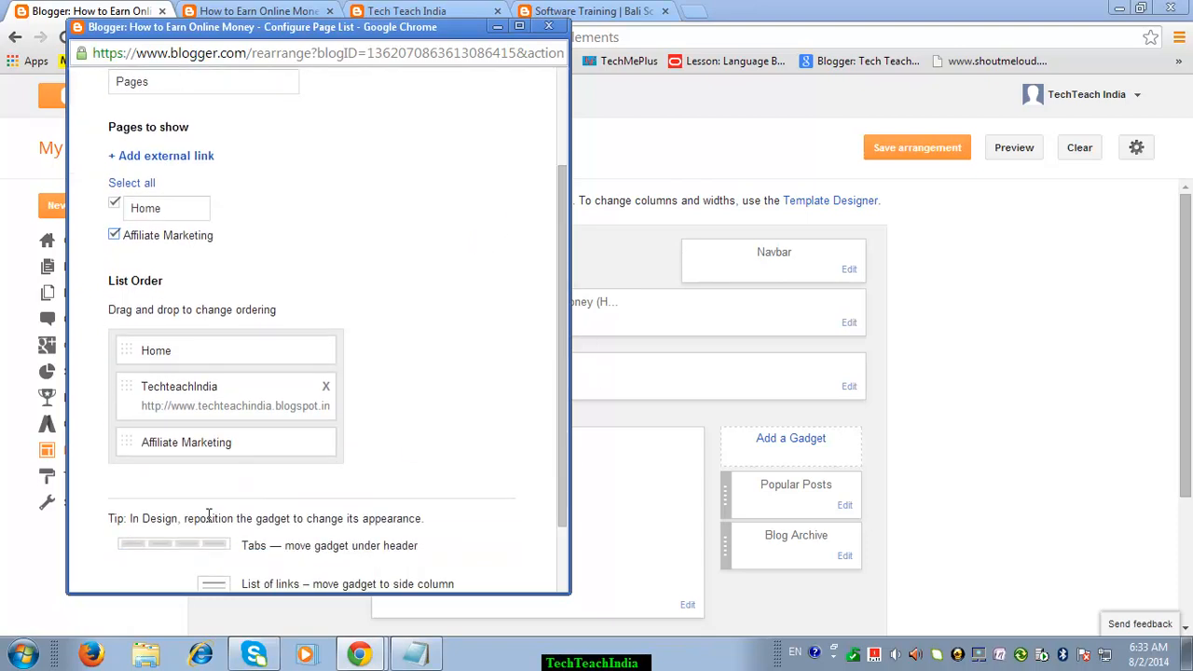
left_click_drag(564, 360, 322, 544)
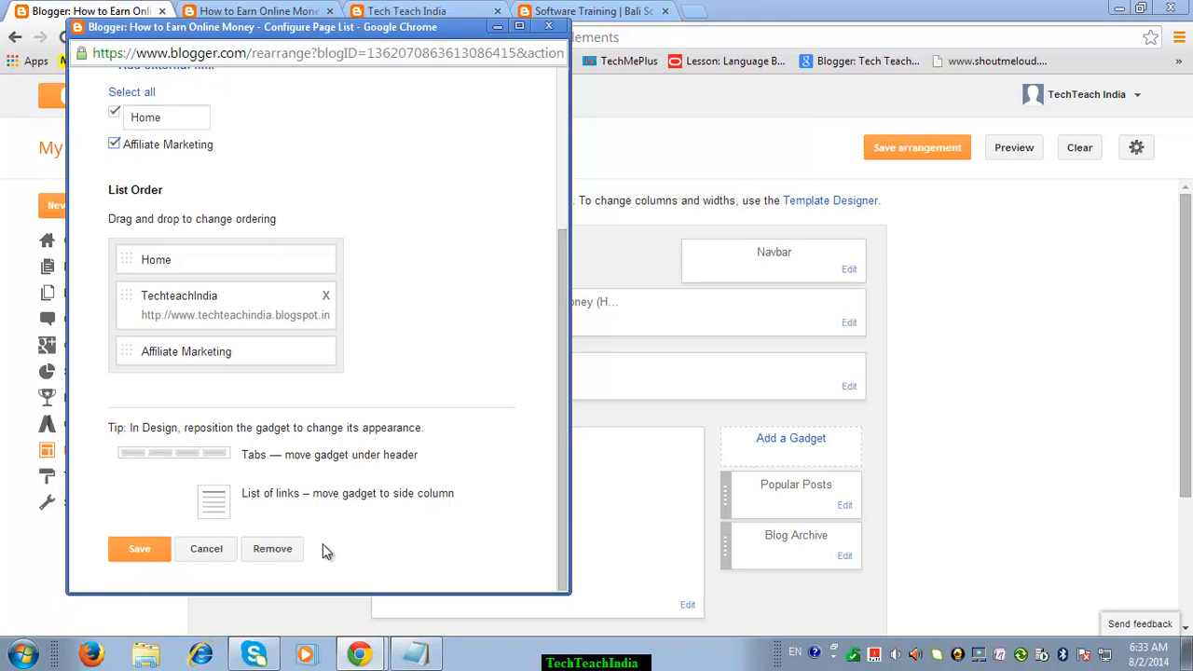
left_click(141, 549)
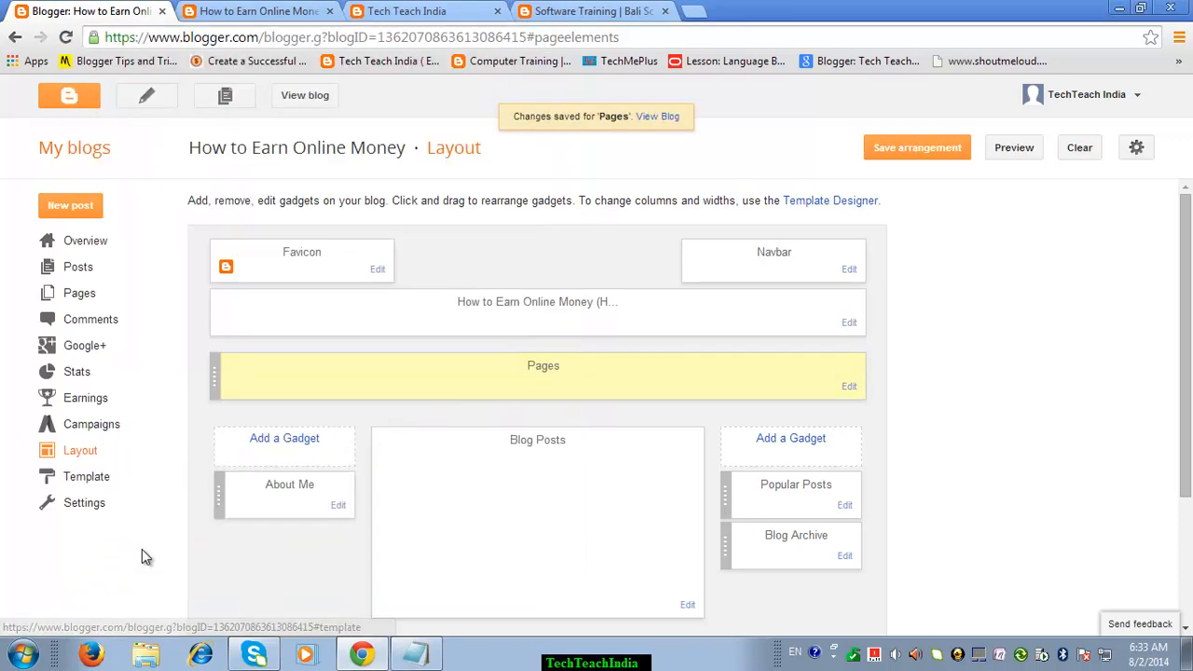
left_click(301, 13)
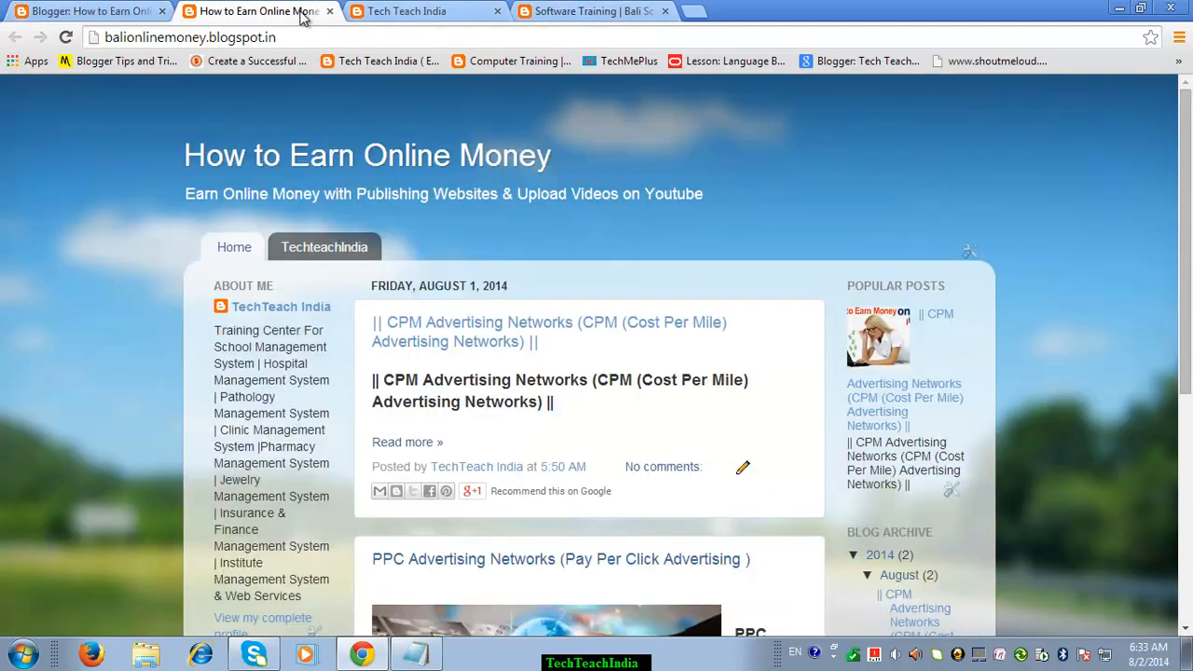
left_click(66, 37)
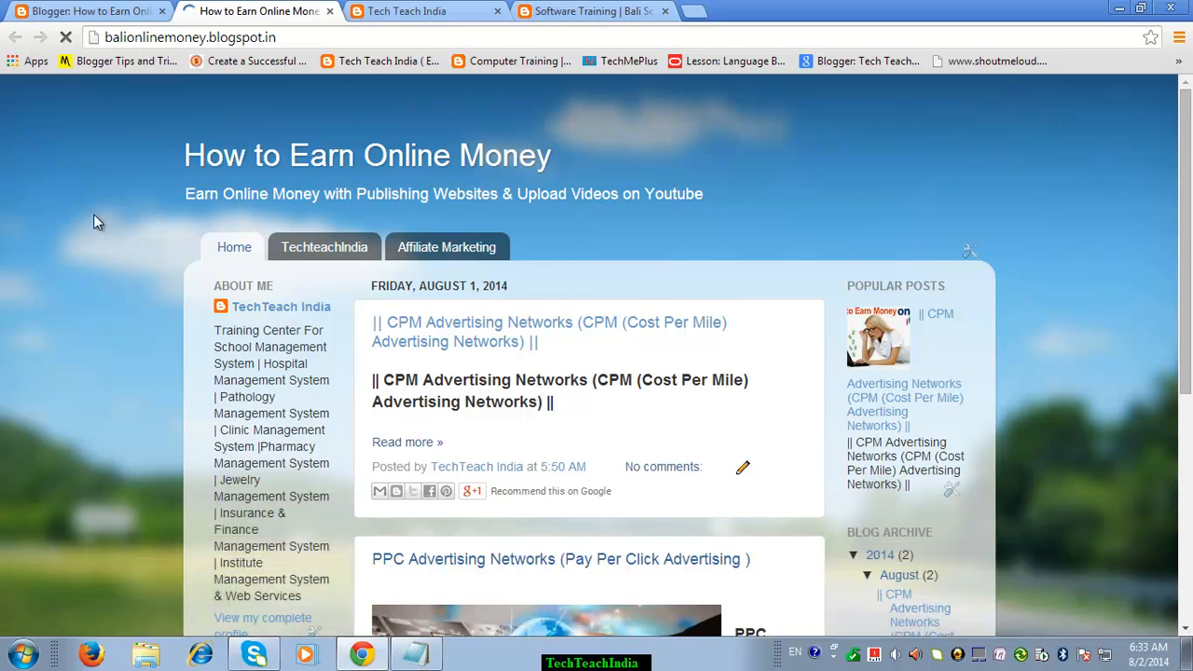
Step: Close the Tech Teach India and Software Training sites and return to the live How to Earn Online Money blog
left_click(457, 13)
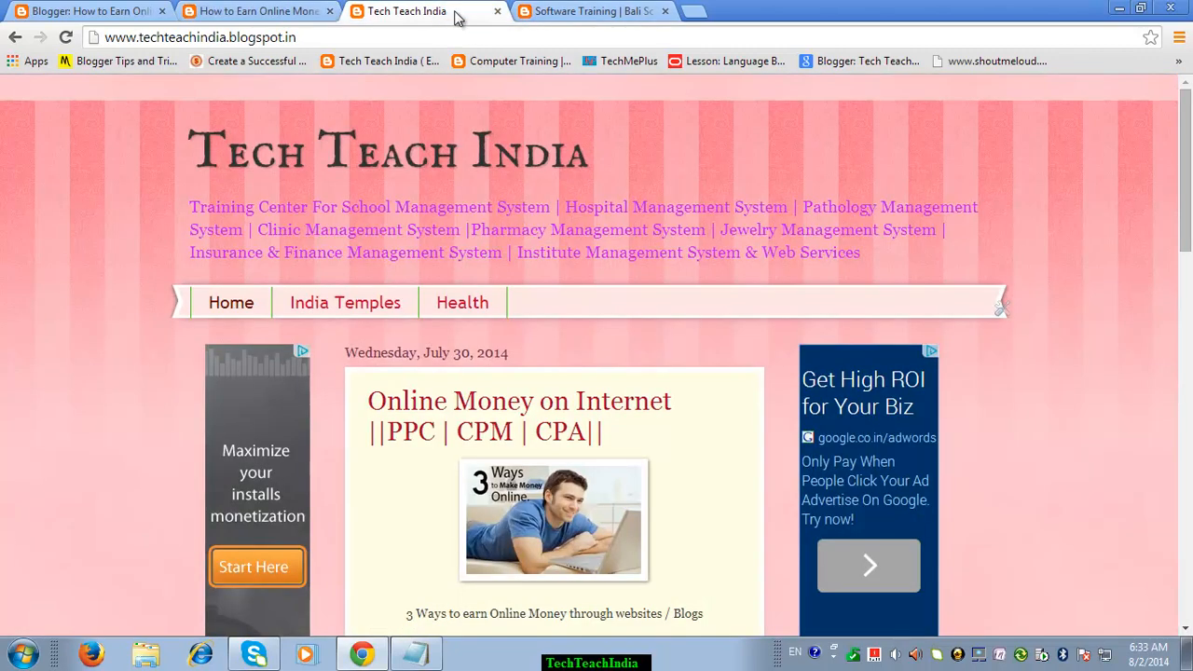
left_click(498, 11)
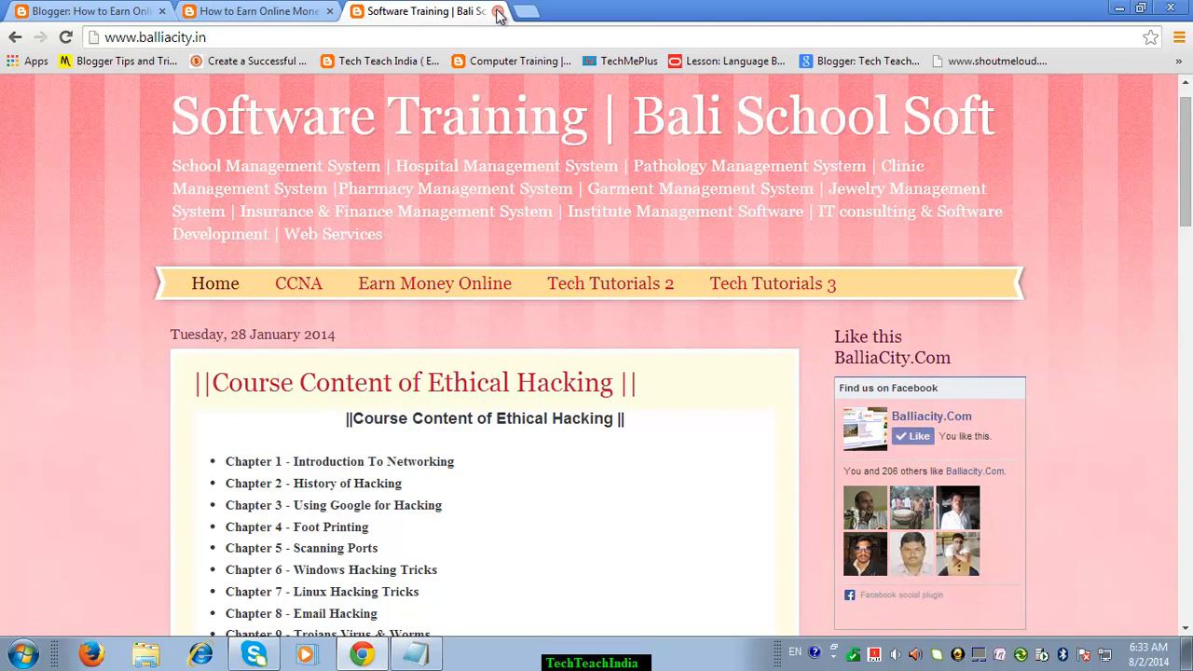
left_click(499, 11)
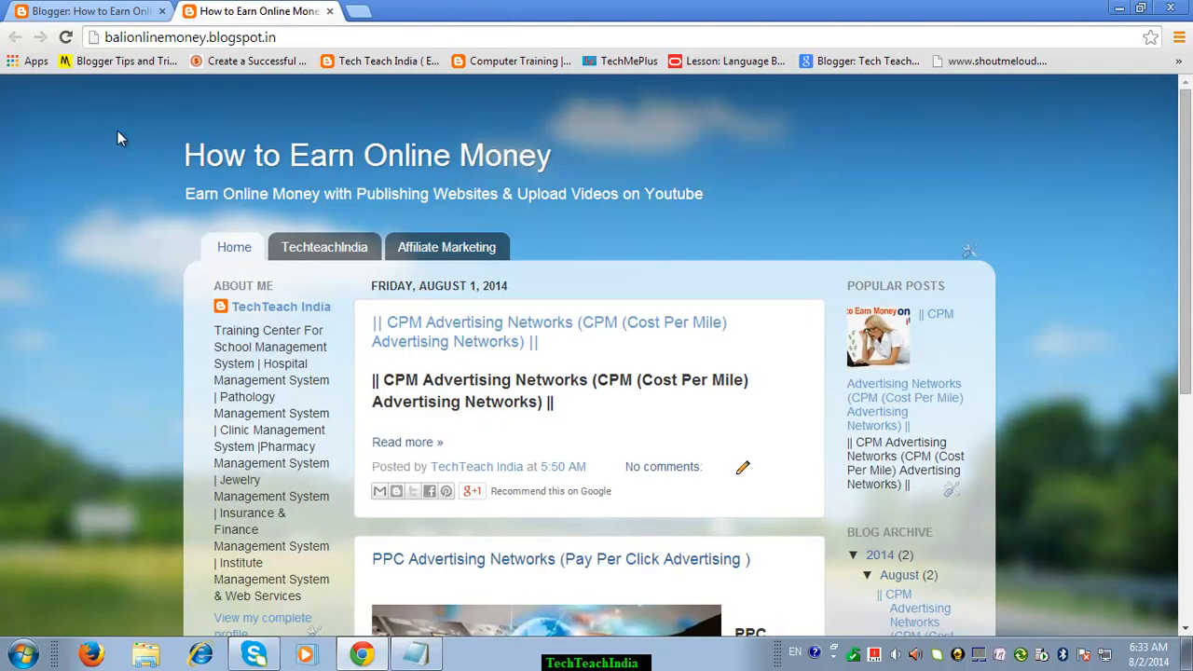
left_click(125, 11)
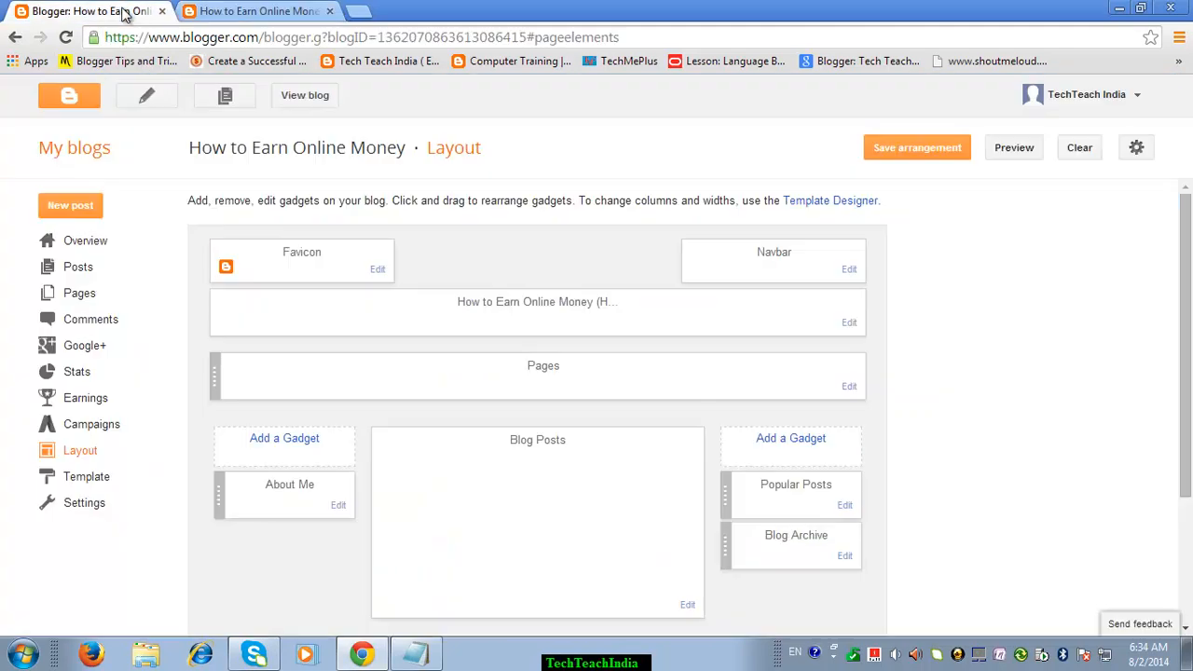
left_click(244, 14)
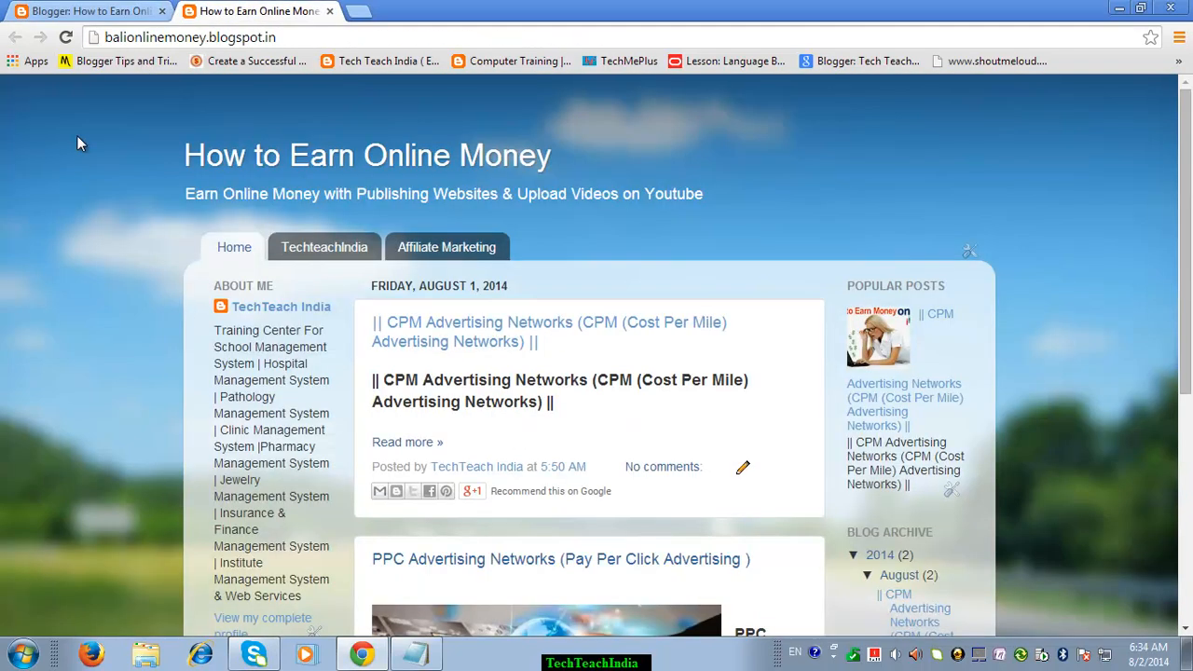
Step: Open the Affiliate Marketing page from the live blog's page tabs and read through its published content
left_click(459, 247)
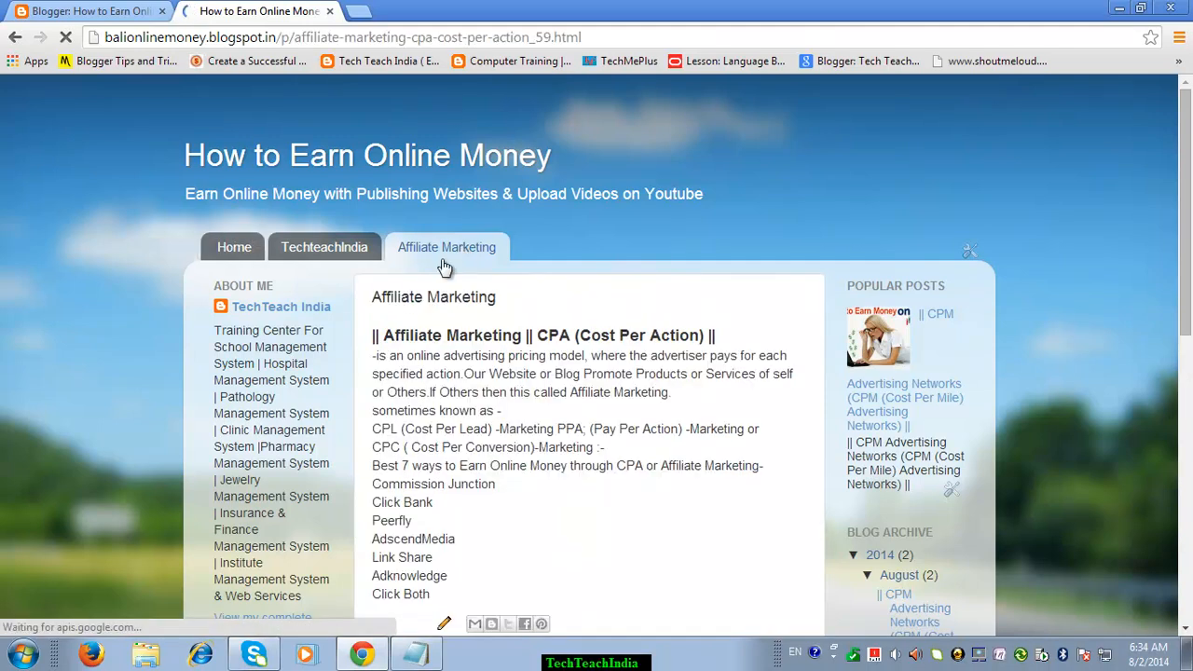
scroll(667, 326, "down", 2)
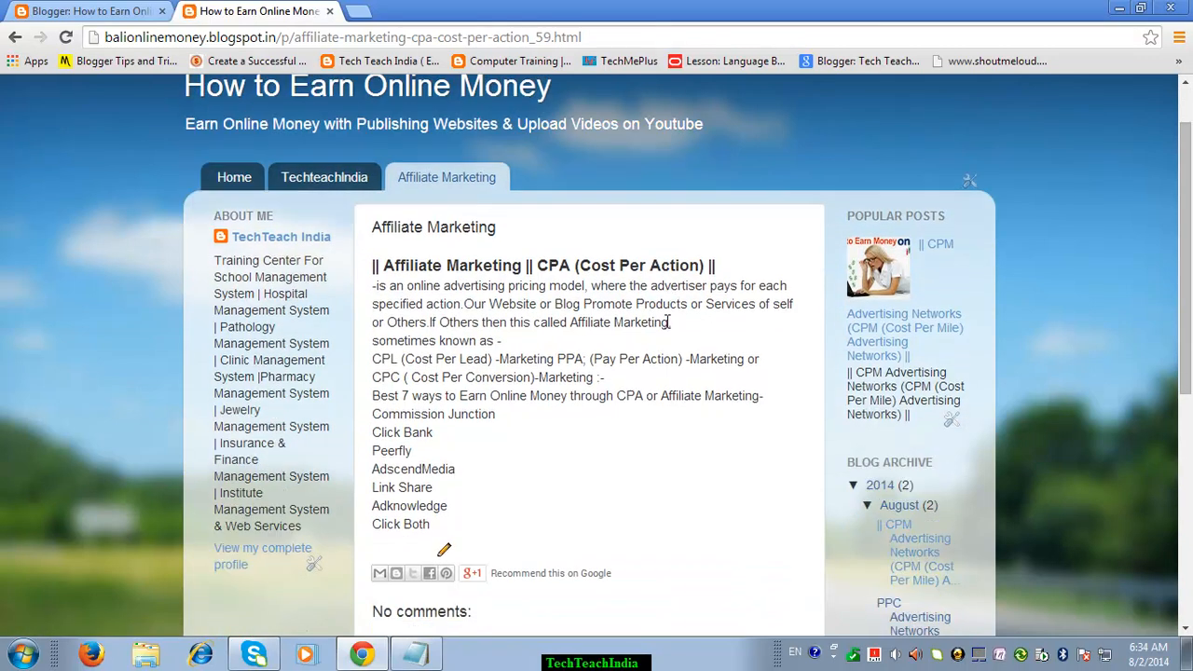
scroll(667, 322, "down", 4)
scroll(667, 322, "up", 6)
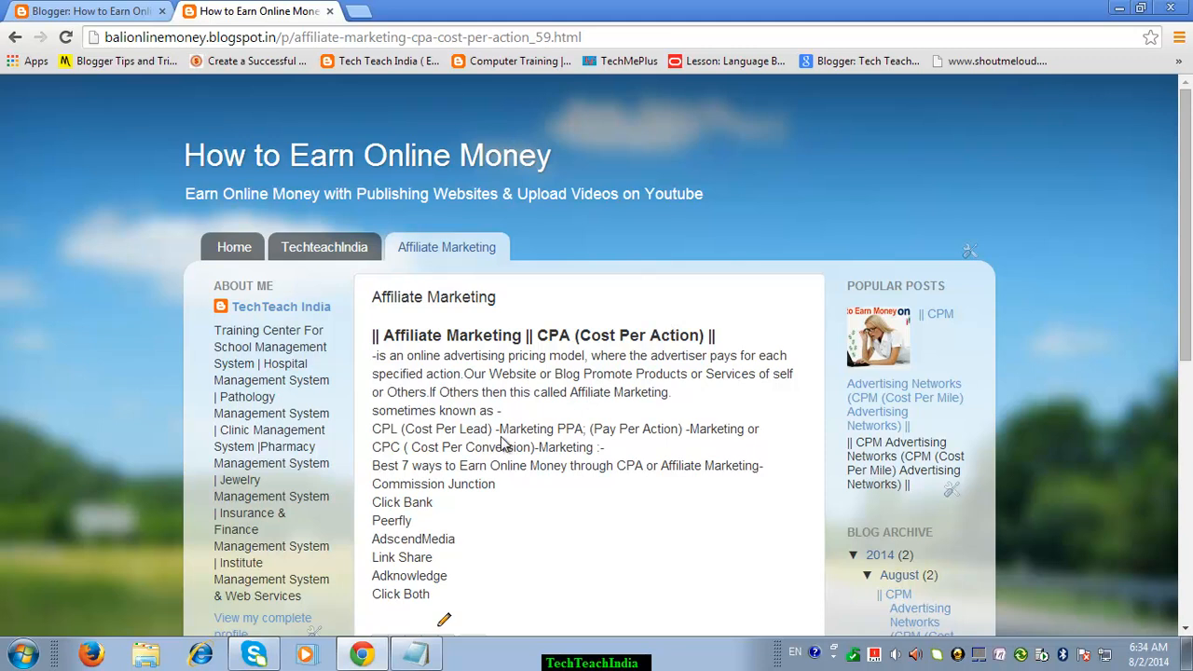
Step: Follow the blog's TechteachIndia tab to test the external link, look over the linked site, and close it
left_click(329, 254)
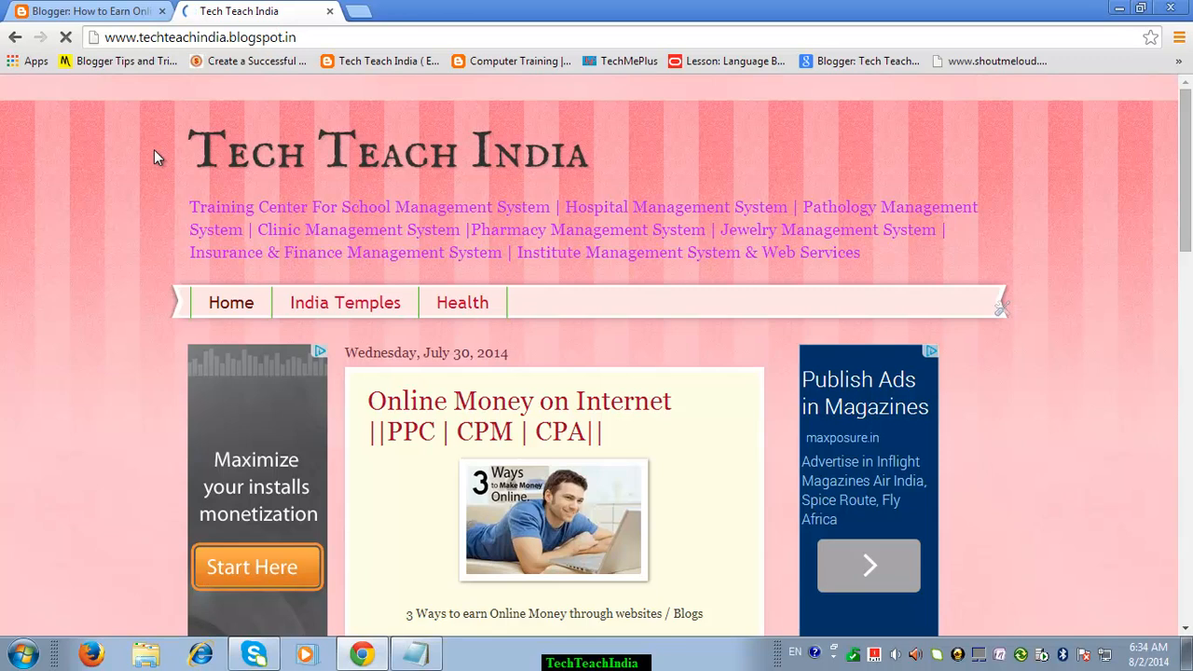
scroll(120, 164, "down", 1)
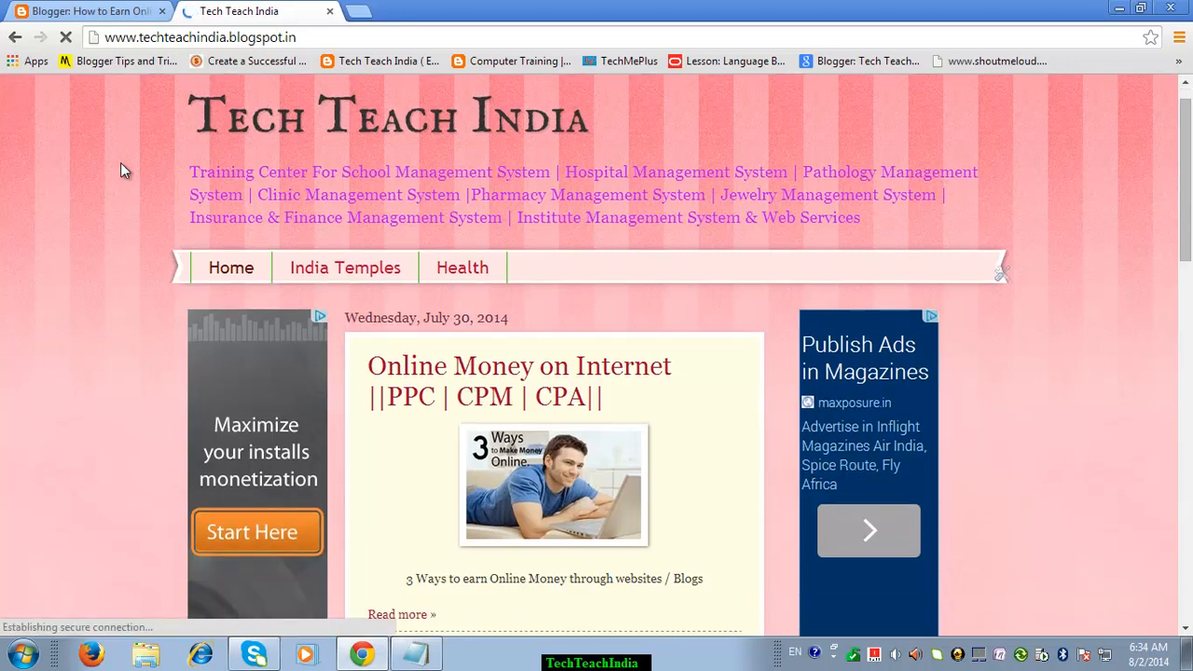
scroll(120, 164, "down", 15)
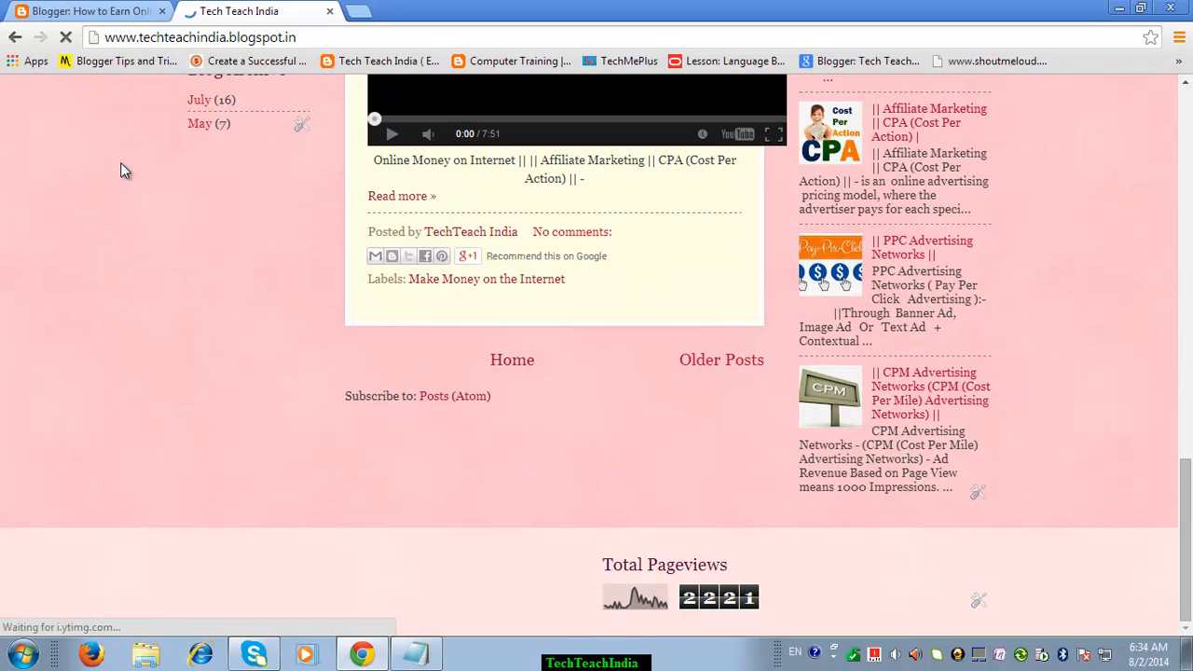
scroll(120, 162, "up", 15)
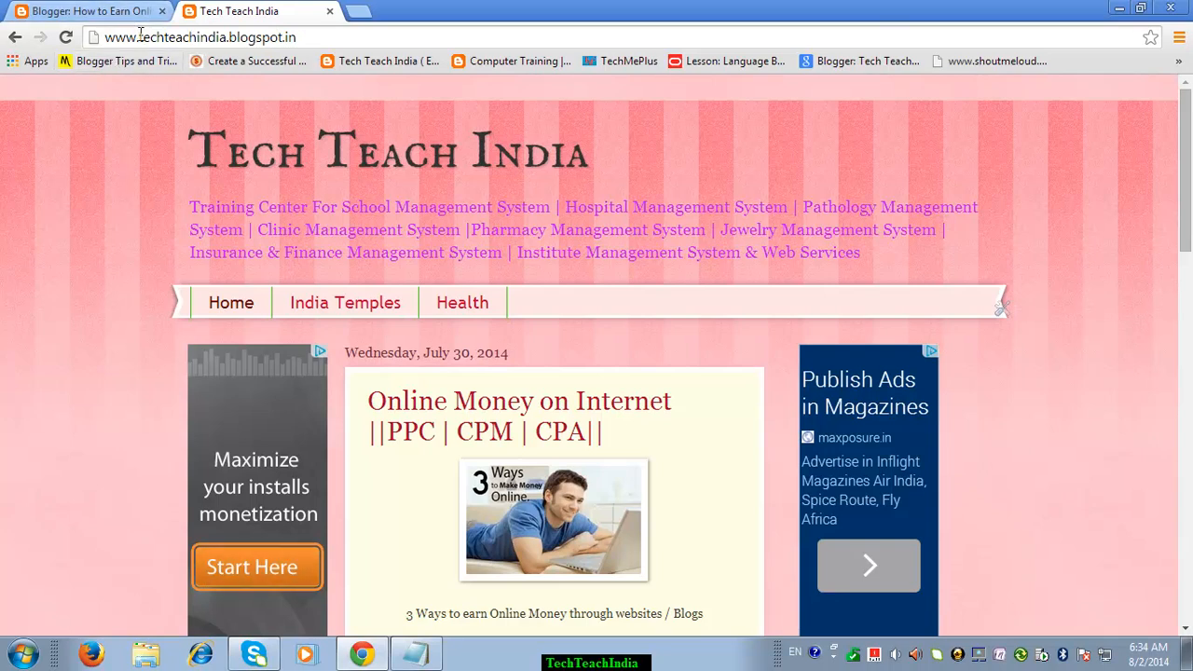
left_click(331, 11)
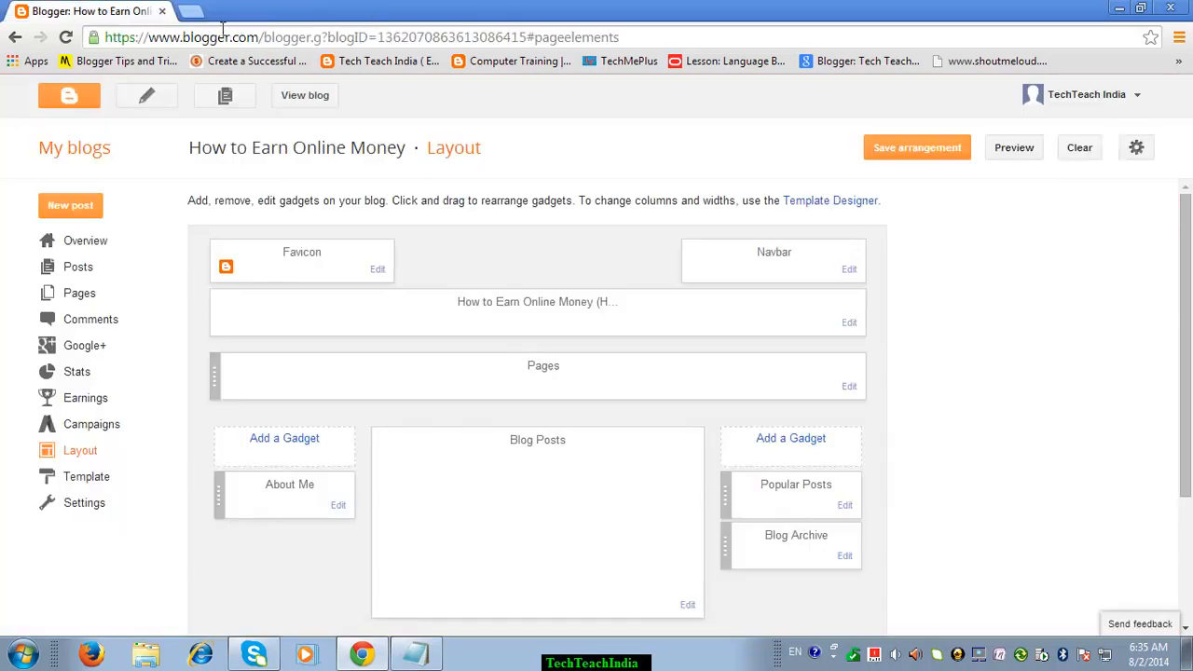
Step: View the live How to Earn Online Money blog from Blogger again and look over its whole home page
left_click(321, 97)
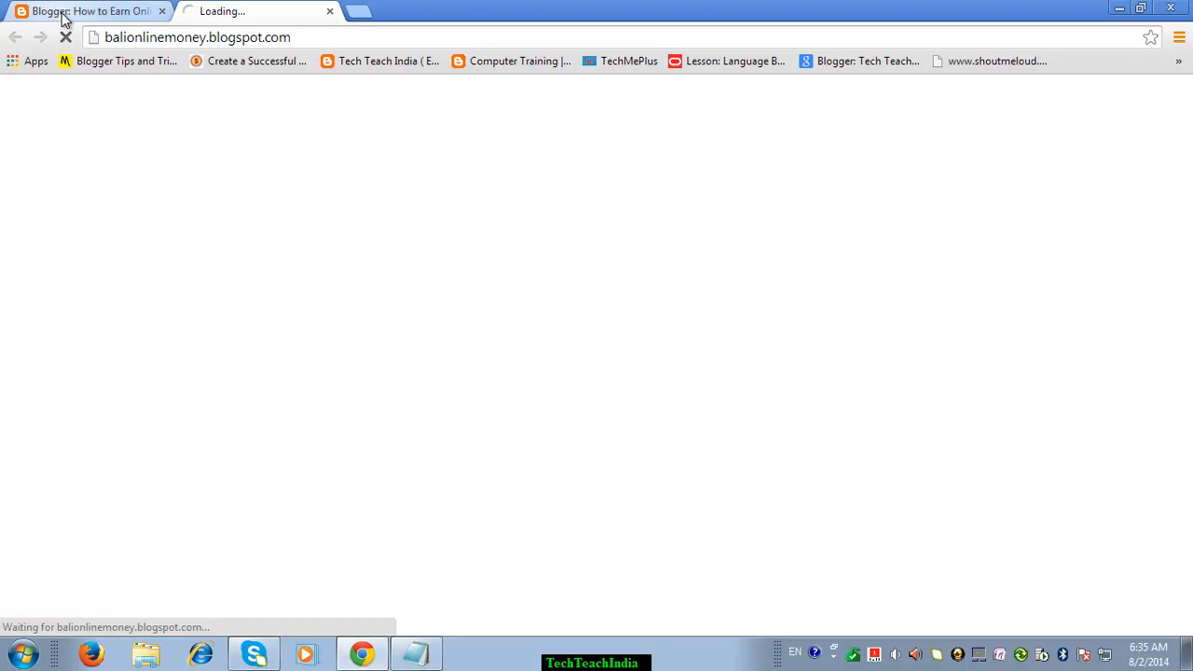
left_click(40, 10)
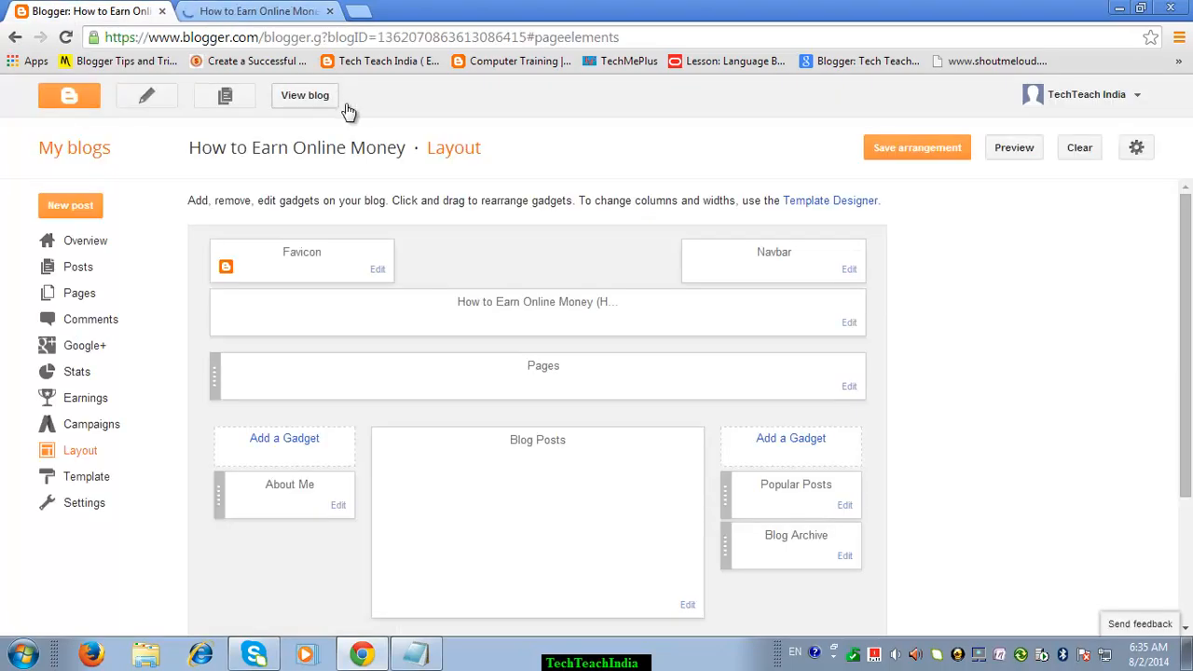
left_click(281, 13)
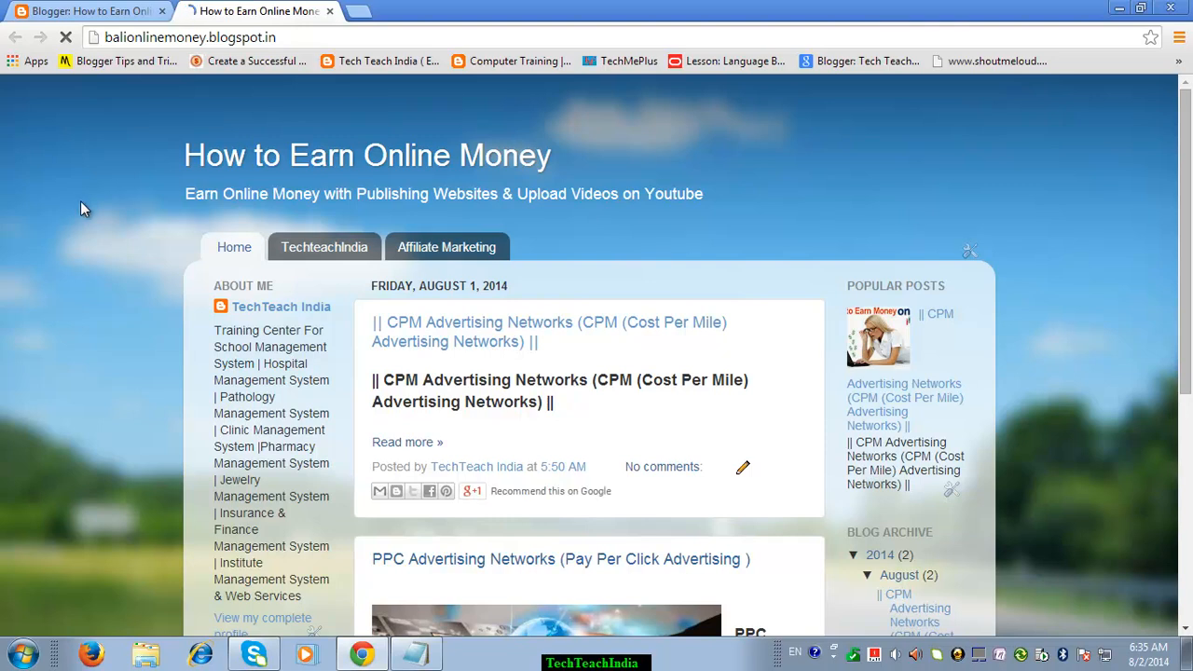
scroll(80, 208, "down", 1)
scroll(80, 208, "down", 3)
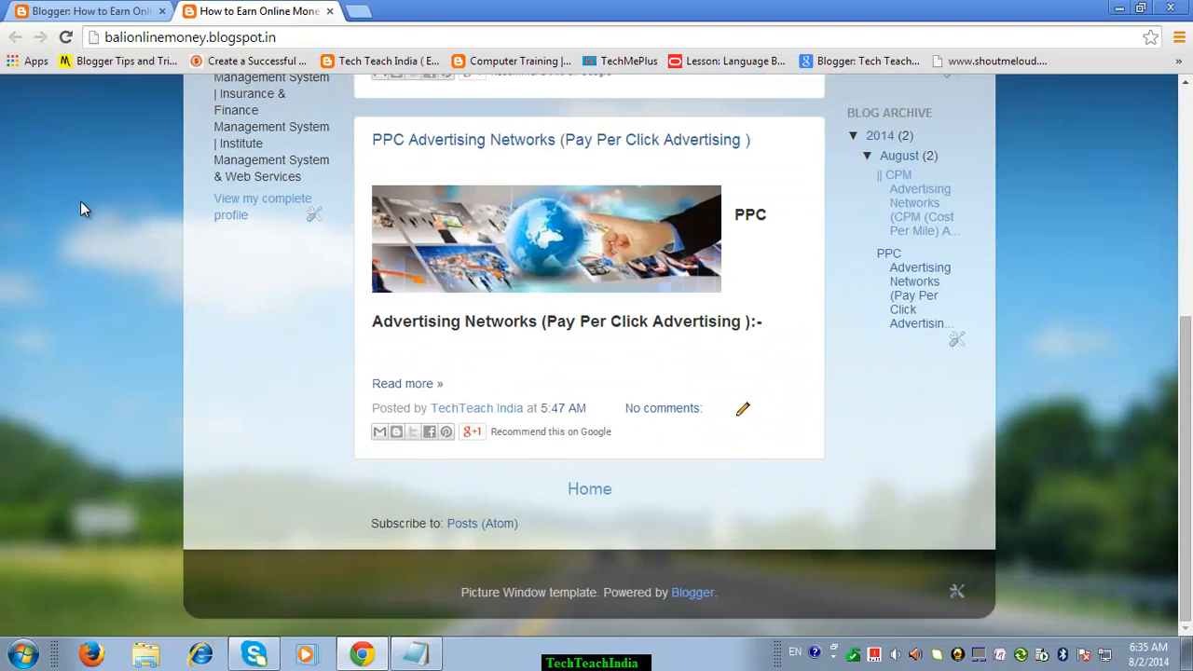
scroll(80, 208, "up", 4)
scroll(80, 208, "up", 1)
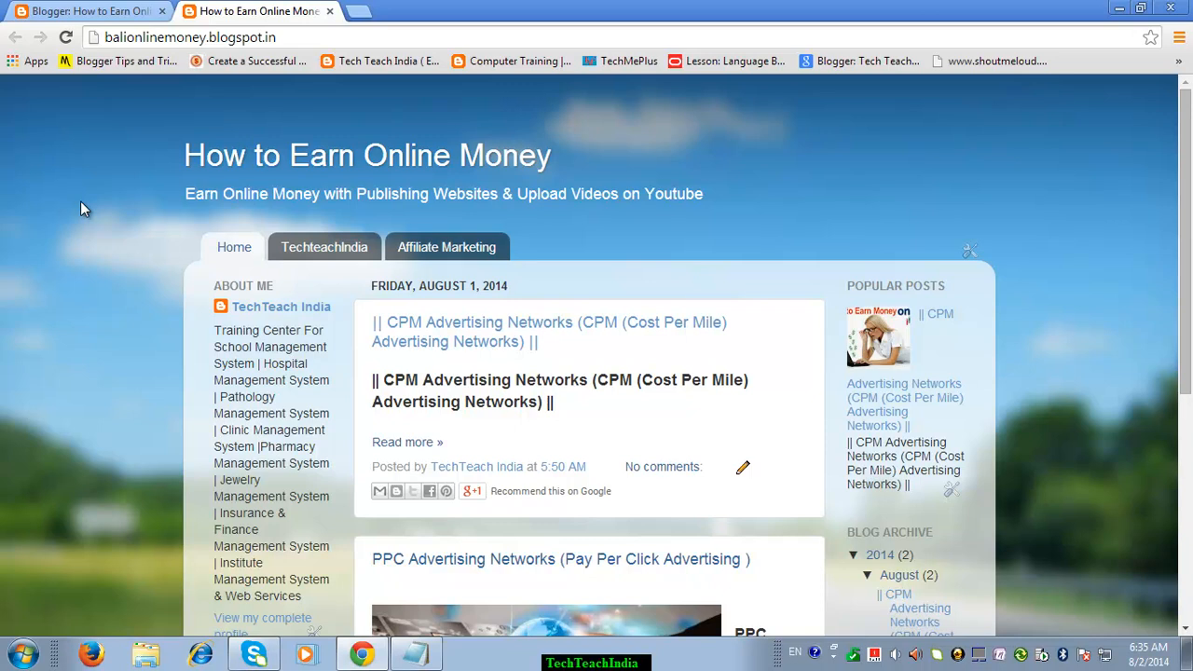